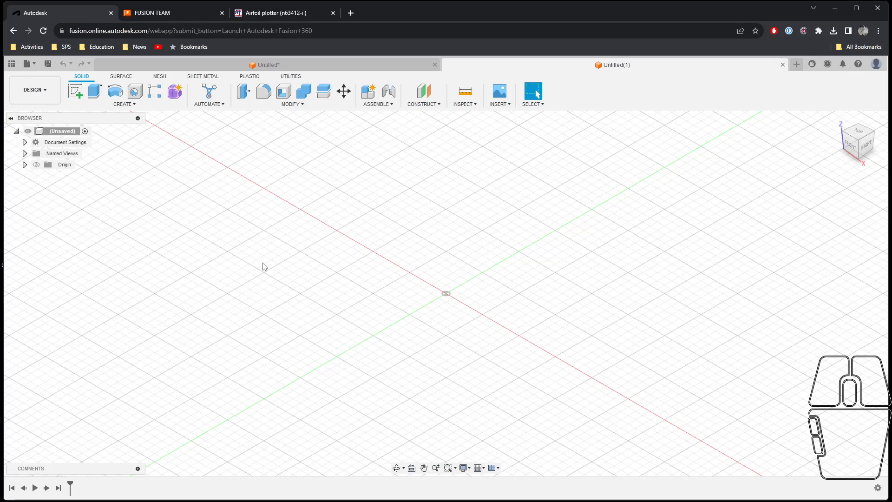
Step: Switch to the Airfoil Tools plotter and review the NACA 63-412 airfoil selection and its plot settings
{"action": "left_click", "coordinate": [274, 15]}
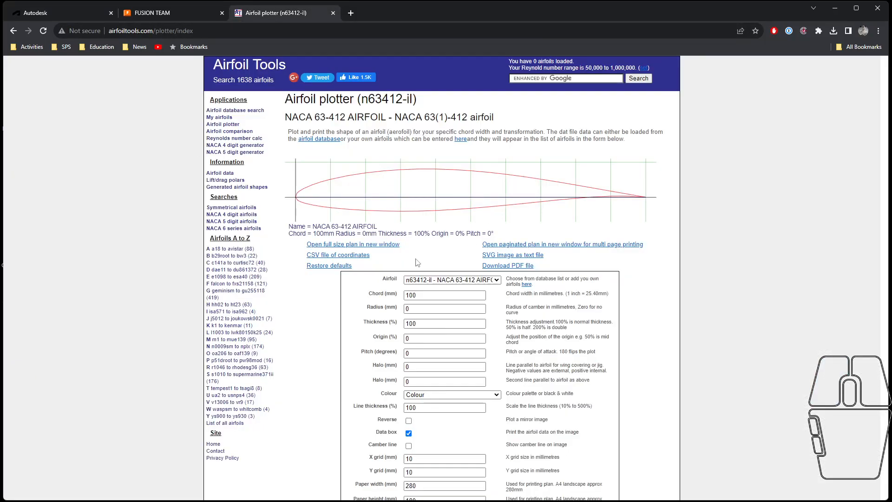
{"action": "left_click", "coordinate": [450, 279]}
{"action": "left_click", "coordinate": [718, 259]}
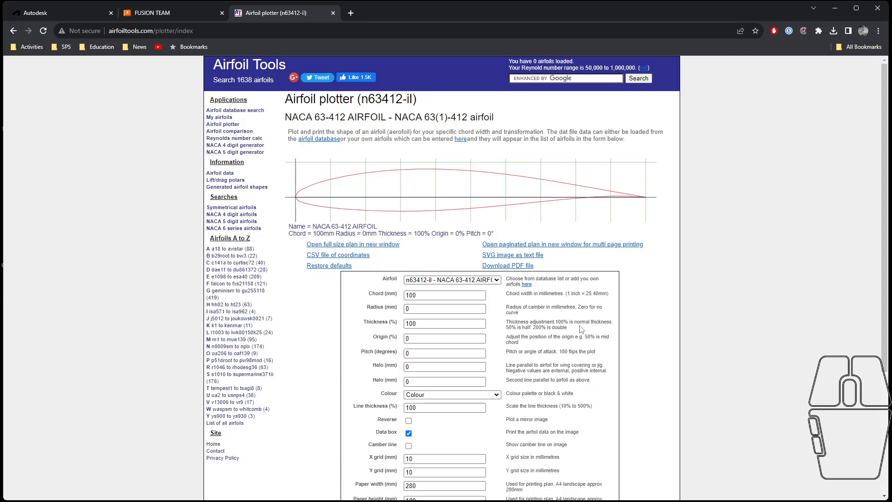
{"action": "scroll", "coordinate": [503, 389], "scroll_direction": "down", "scroll_amount": 3}
{"action": "left_click", "coordinate": [384, 380]}
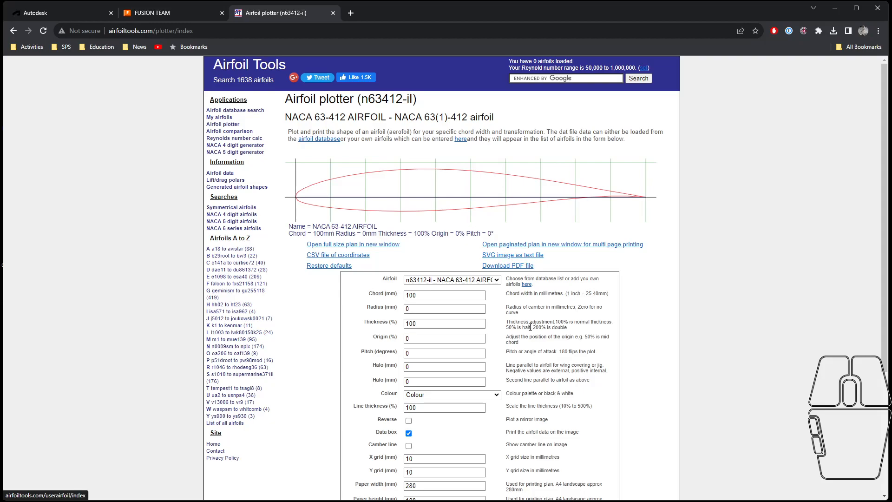
Step: Try to download the NACA 63-412 airfoil plot as an SVG file
{"action": "left_click", "coordinate": [514, 256]}
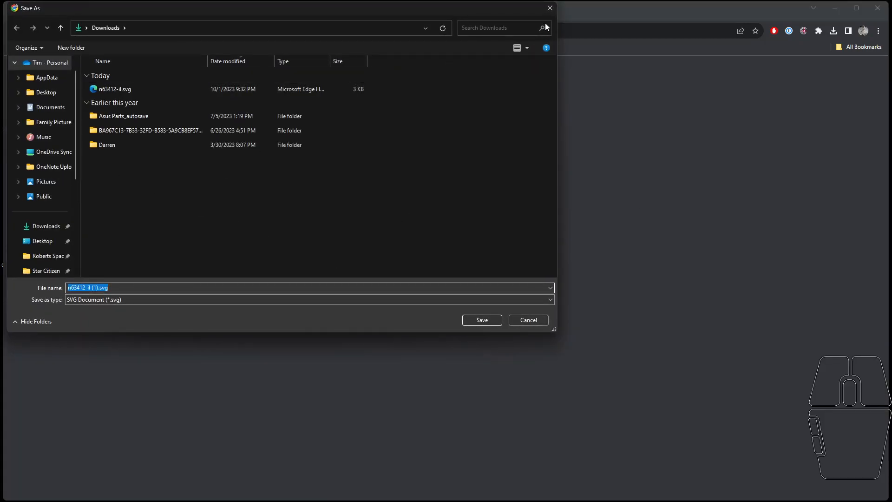
{"action": "left_click", "coordinate": [550, 10]}
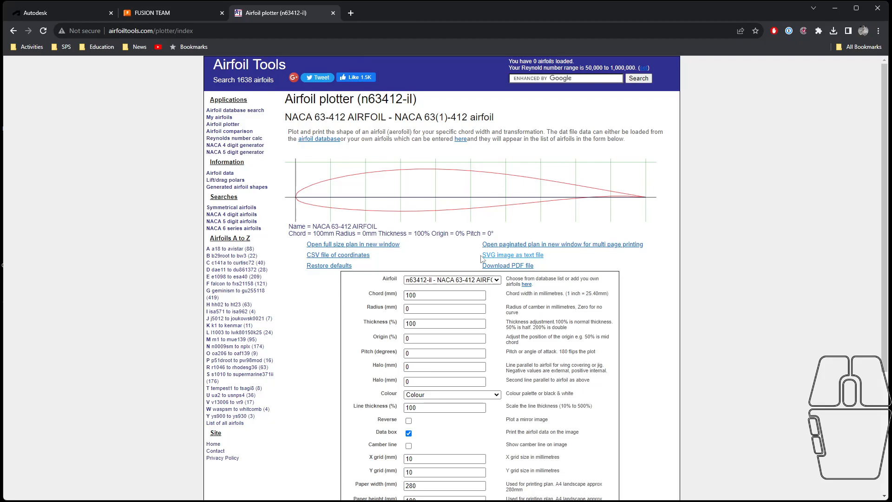
Step: Look through the Admin Project files in Fusion Team, and open the same project in Fusion's data panel
{"action": "left_click", "coordinate": [51, 12]}
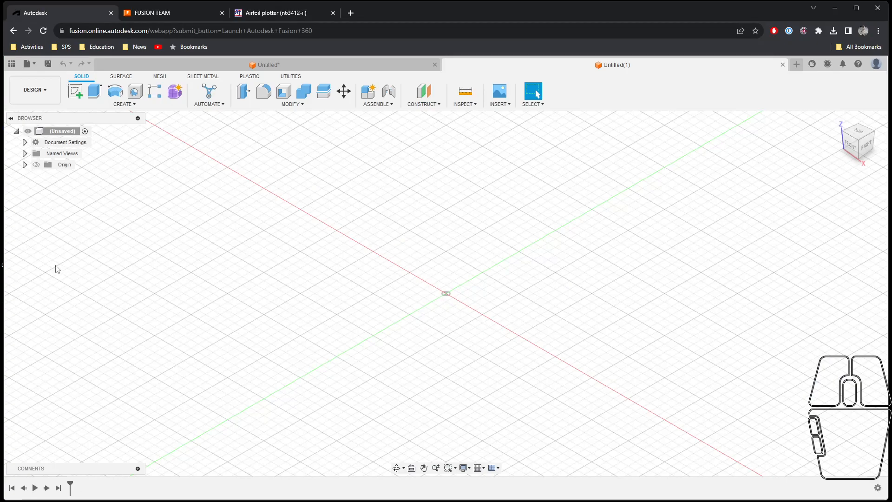
{"action": "left_click", "coordinate": [171, 13]}
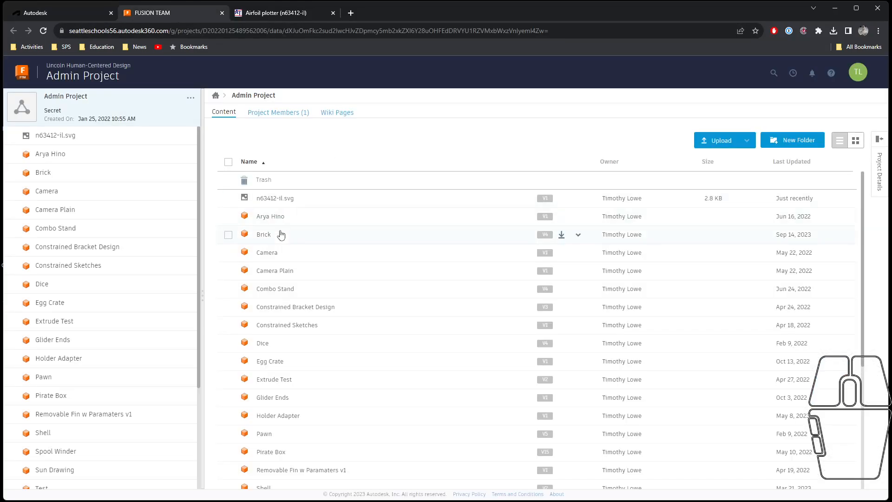
{"action": "left_click", "coordinate": [78, 16]}
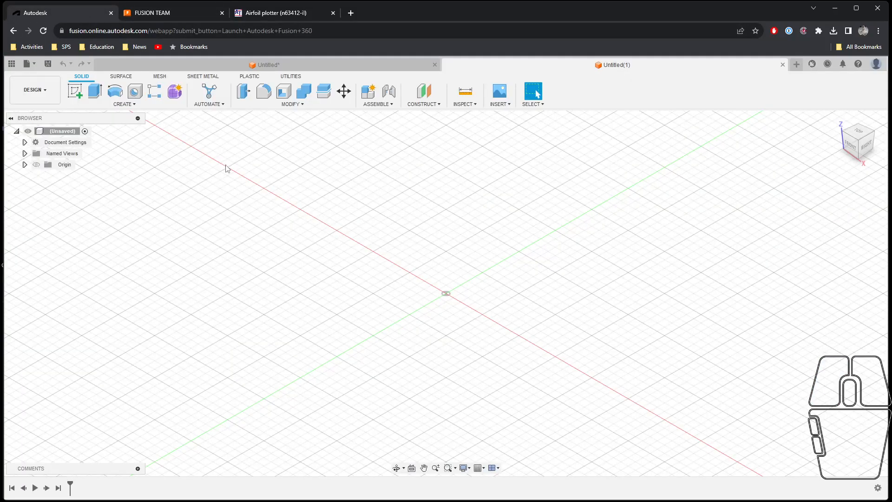
{"action": "left_click", "coordinate": [12, 64]}
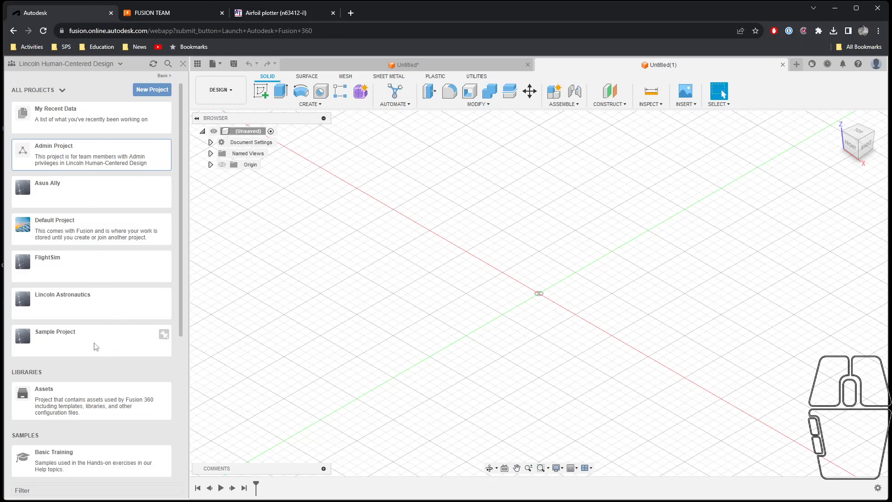
{"action": "scroll", "coordinate": [77, 337], "scroll_direction": "down", "scroll_amount": 1}
{"action": "scroll", "coordinate": [81, 324], "scroll_direction": "up", "scroll_amount": 1}
{"action": "left_click", "coordinate": [82, 147]}
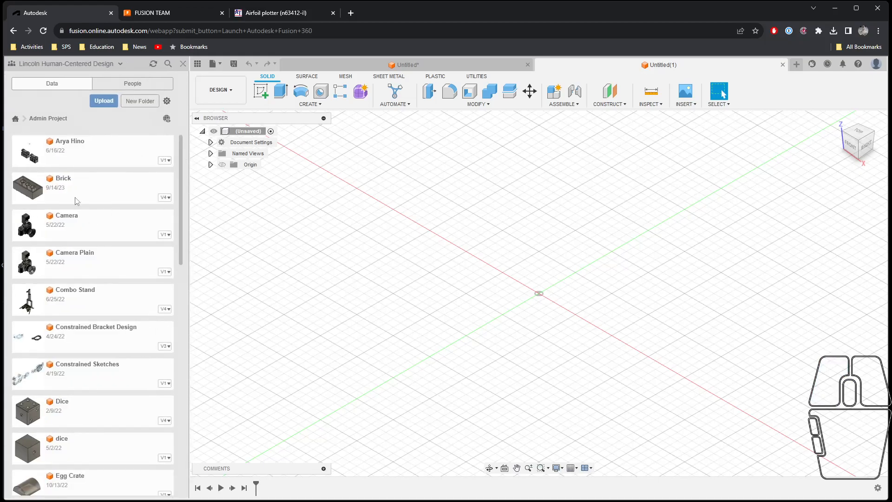
Step: Try to upload n63412-il.svg from Downloads to the Admin Project in Fusion Team, and return to the empty design
{"action": "left_click", "coordinate": [99, 102]}
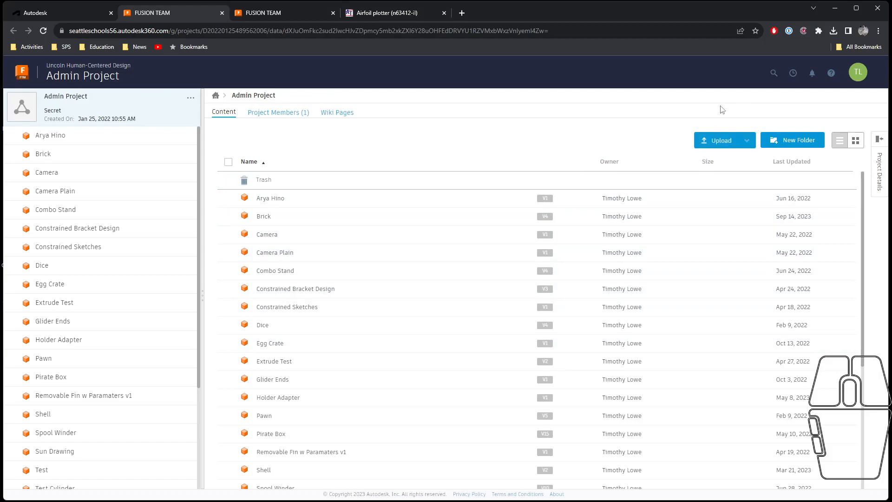
{"action": "left_click", "coordinate": [726, 149]}
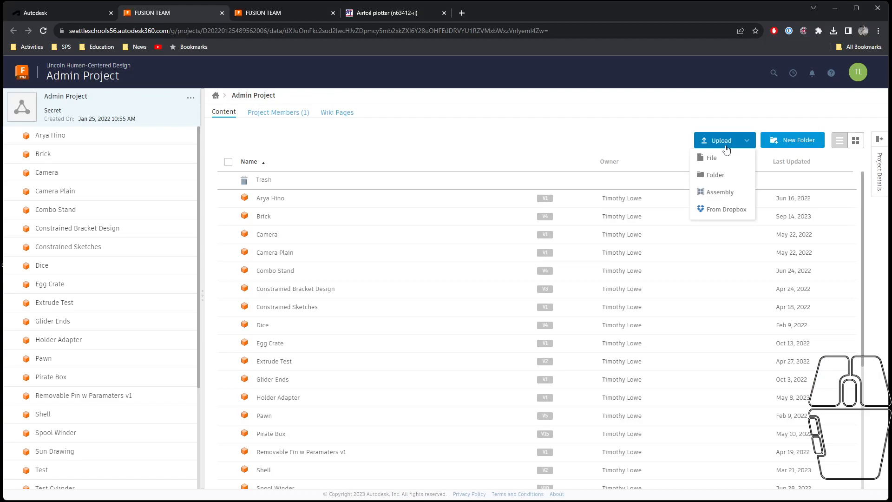
{"action": "left_click", "coordinate": [705, 160]}
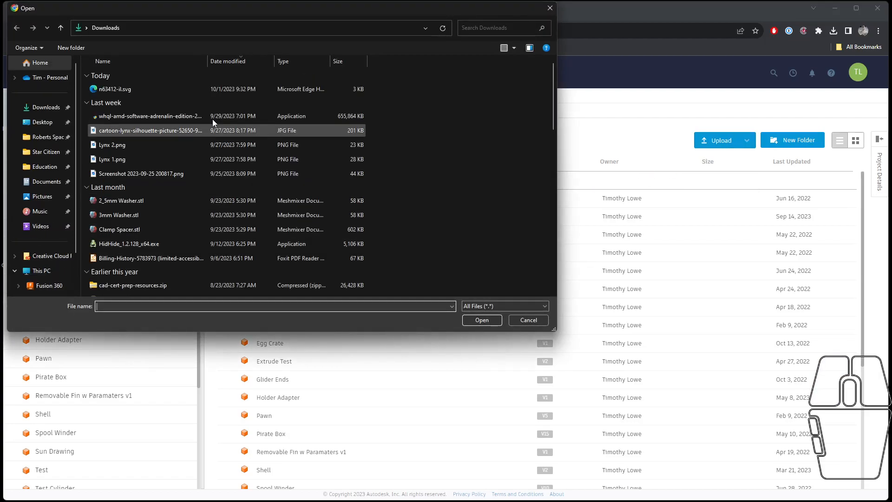
{"action": "left_click", "coordinate": [126, 88]}
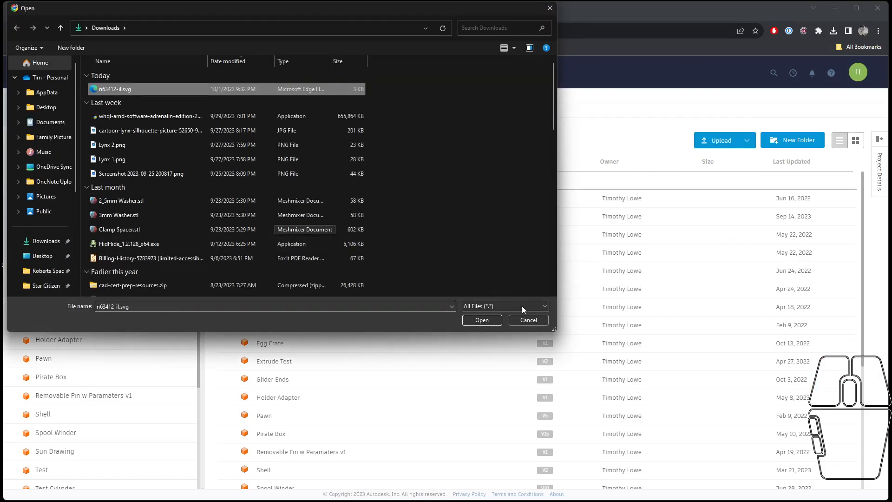
{"action": "left_click", "coordinate": [528, 320]}
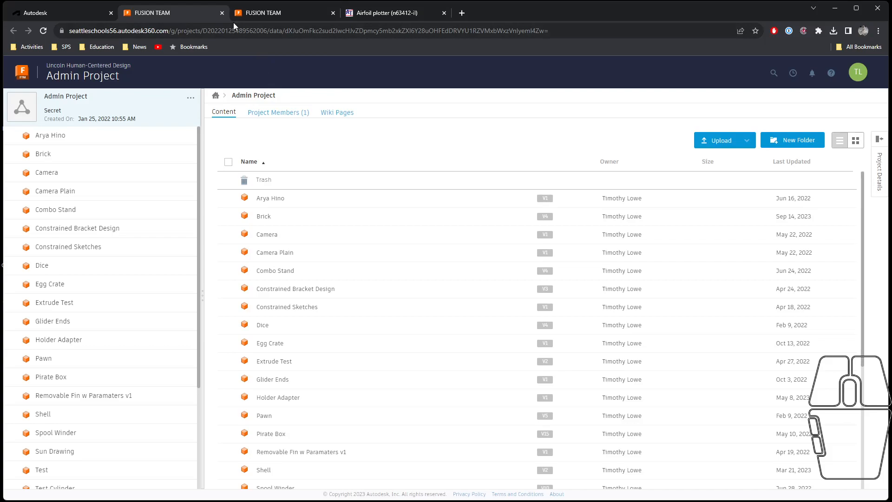
{"action": "left_click", "coordinate": [222, 13]}
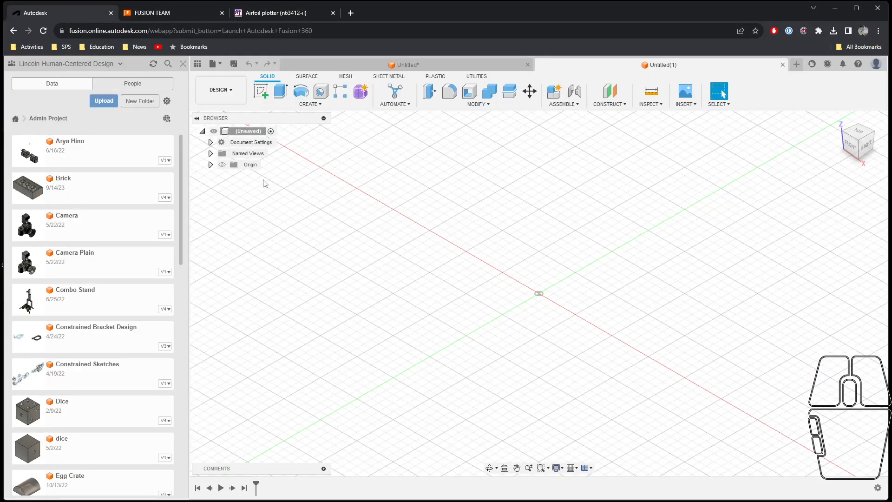
{"action": "left_click", "coordinate": [183, 63]}
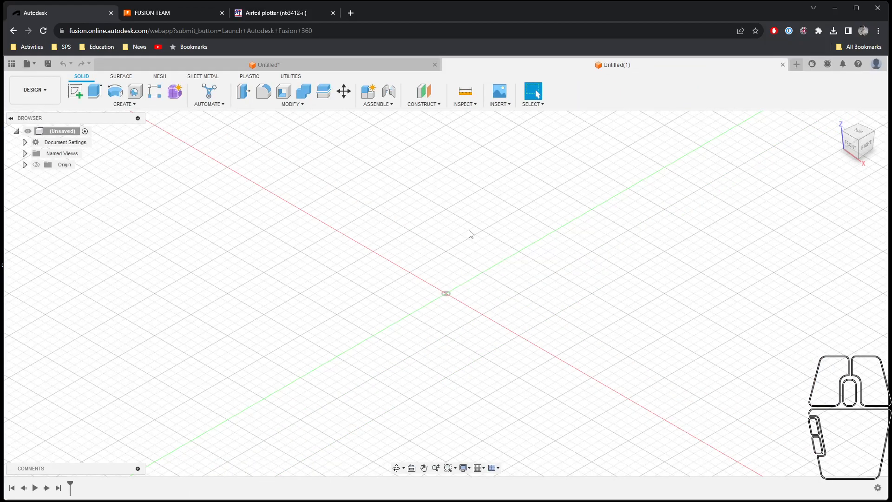
Step: Start a new sketch on the horizontal XY origin plane, seen from the top
{"action": "left_click", "coordinate": [854, 130]}
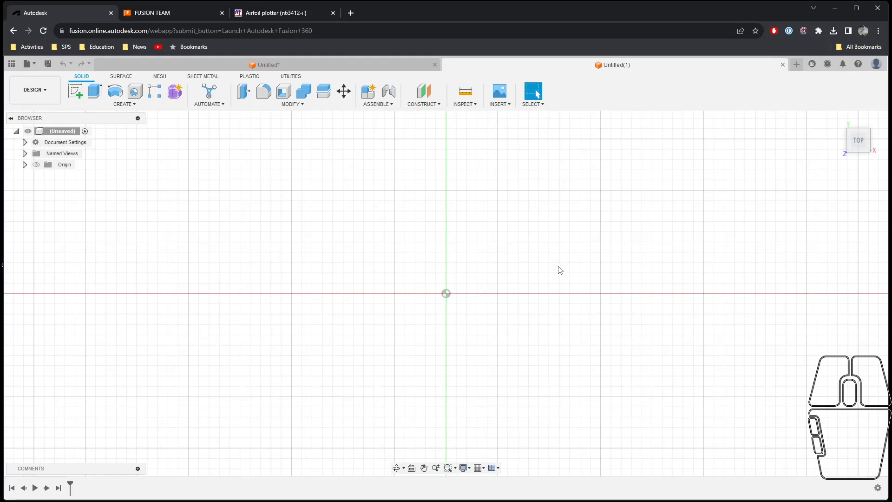
{"action": "middle_click_drag", "start_coordinate": [559, 269], "coordinate": [419, 263]}
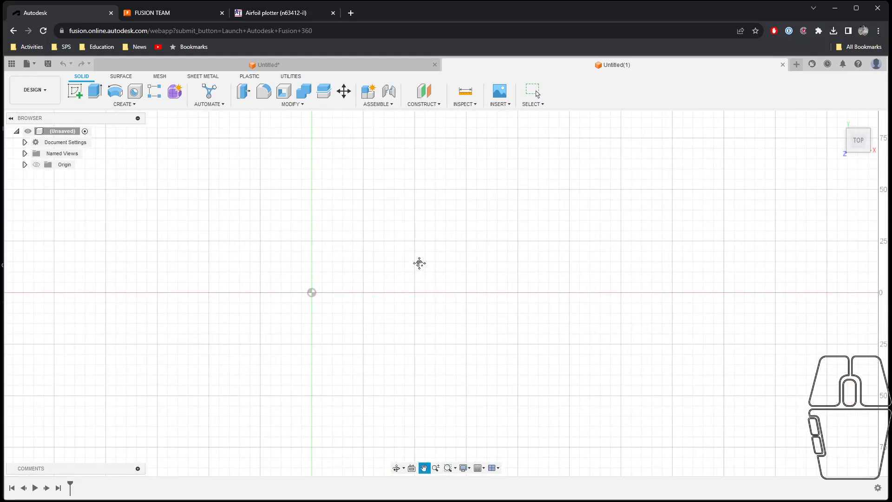
{"action": "left_click", "coordinate": [73, 91]}
{"action": "left_click", "coordinate": [351, 276]}
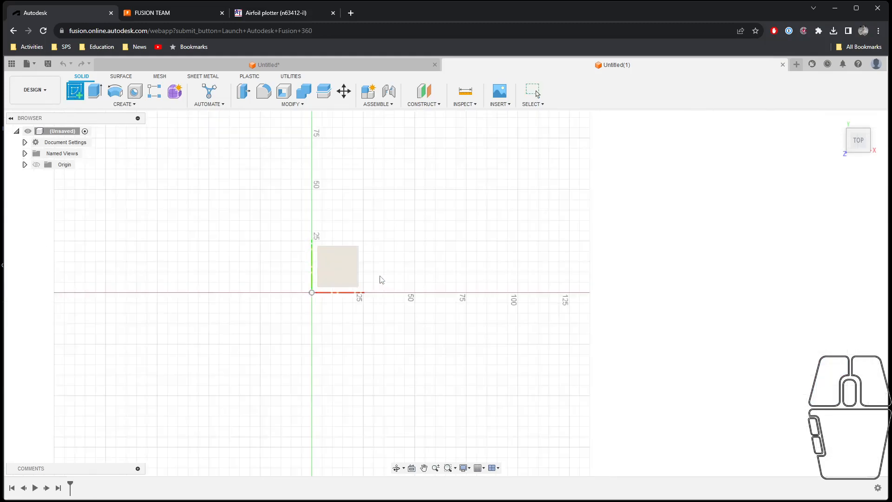
{"action": "left_click", "coordinate": [341, 269]}
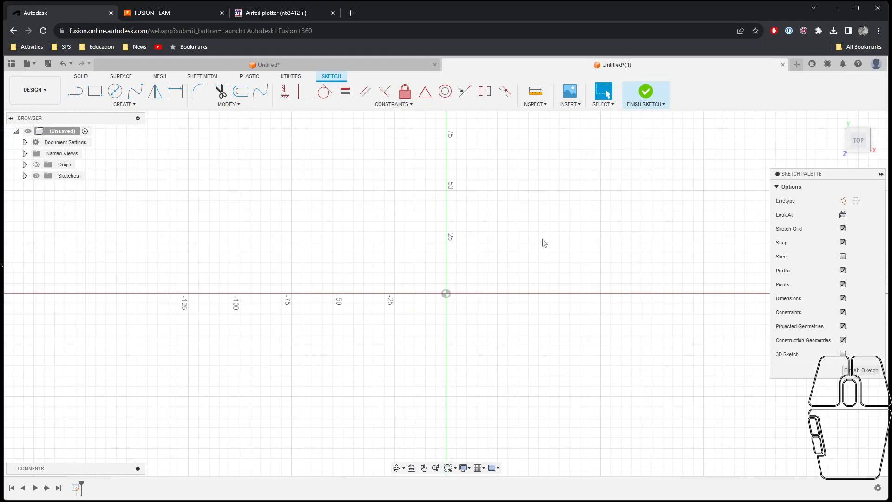
Step: Insert the SVG file n63412-il.svg from the Admin Project into the sketch
{"action": "left_click", "coordinate": [570, 104]}
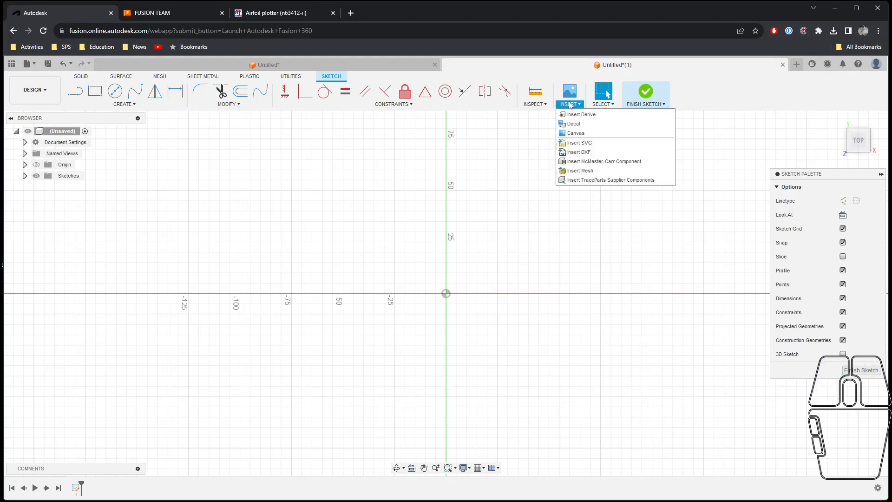
{"action": "left_click", "coordinate": [584, 143]}
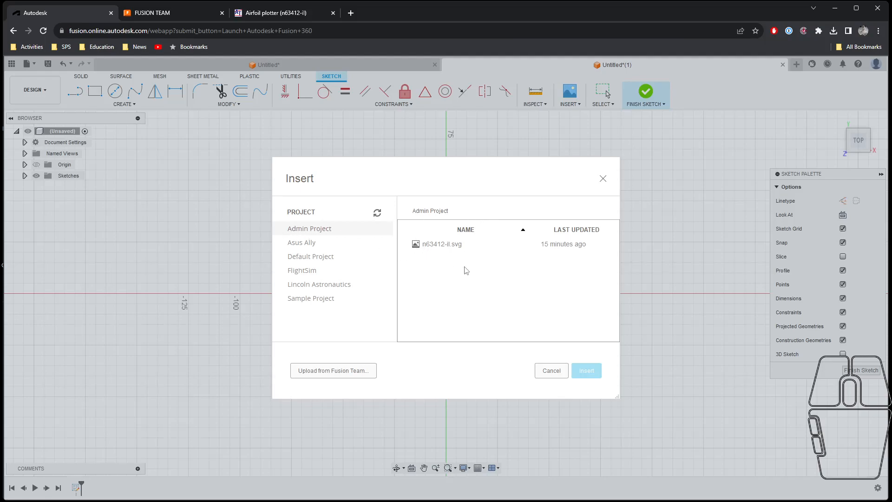
{"action": "left_click", "coordinate": [435, 248]}
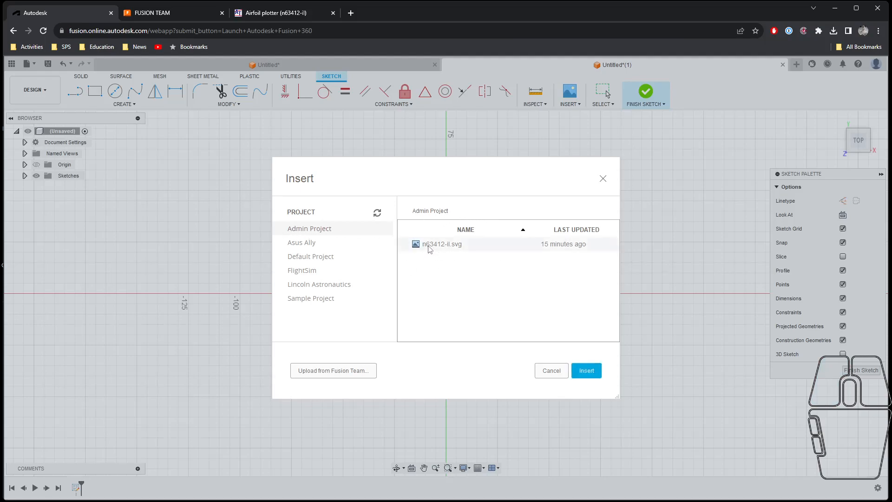
{"action": "left_click", "coordinate": [588, 371]}
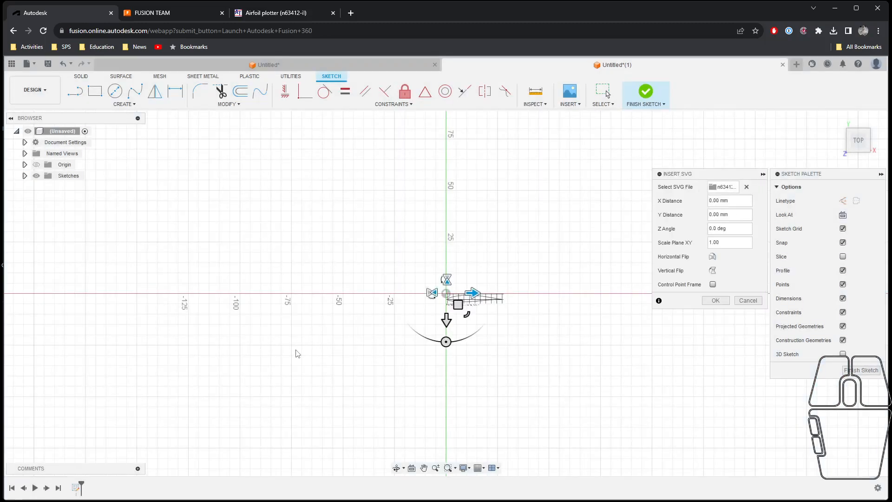
Step: Move the inserted airfoil about -0.82 mm in X and -2.94 mm in Y, placing its leading edge on the origin, and accept the placement
{"action": "scroll", "coordinate": [488, 316], "scroll_direction": "up", "scroll_amount": 3}
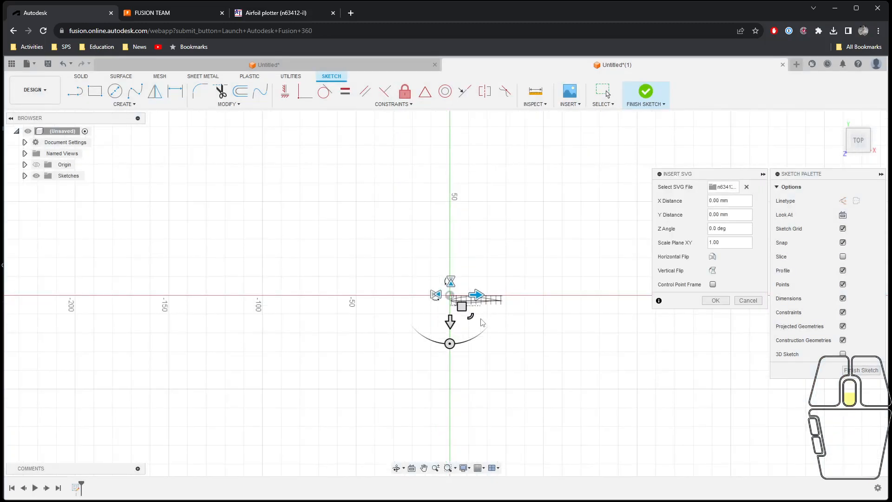
{"action": "scroll", "coordinate": [468, 292], "scroll_direction": "up", "scroll_amount": 5}
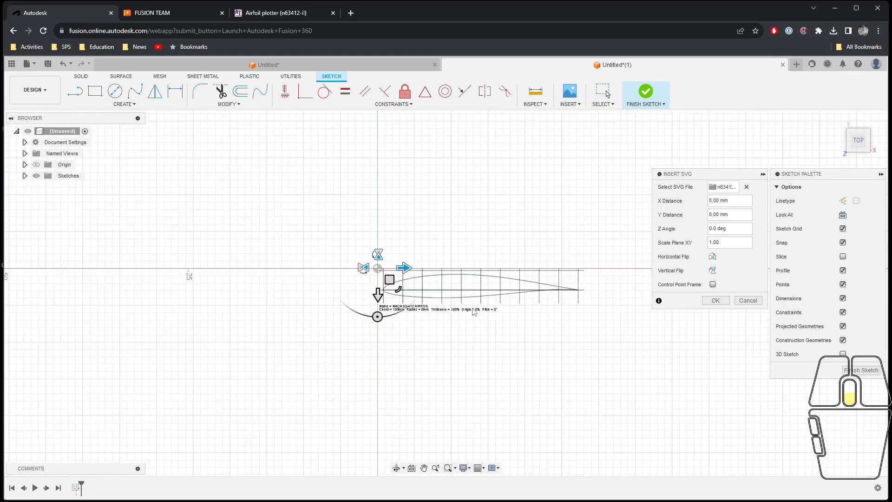
{"action": "scroll", "coordinate": [482, 338], "scroll_direction": "down", "scroll_amount": 1}
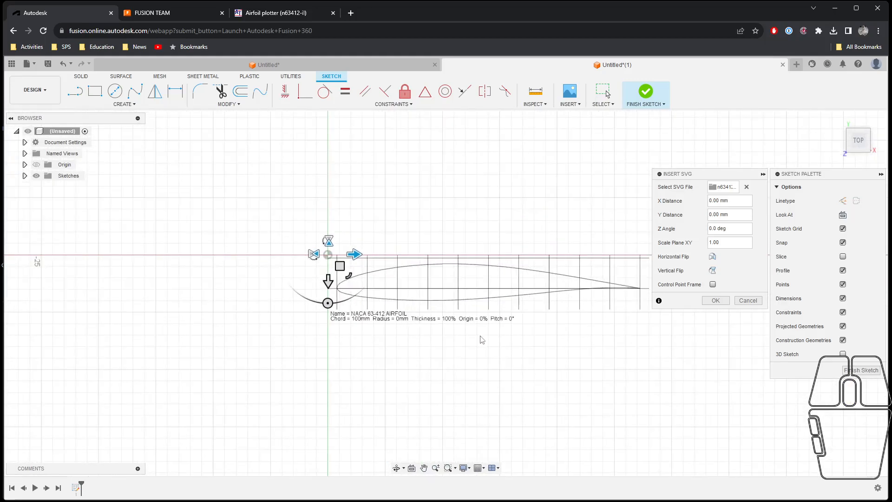
{"action": "middle_click_drag", "start_coordinate": [495, 352], "coordinate": [415, 348]}
{"action": "left_click_drag", "start_coordinate": [265, 270], "coordinate": [250, 239]}
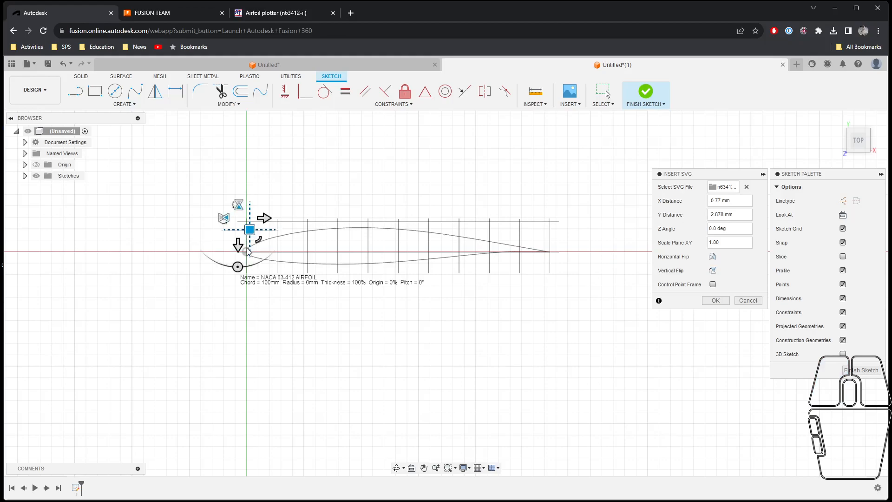
{"action": "scroll", "coordinate": [251, 255], "scroll_direction": "up", "scroll_amount": 3}
{"action": "scroll", "coordinate": [251, 254], "scroll_direction": "up", "scroll_amount": 2}
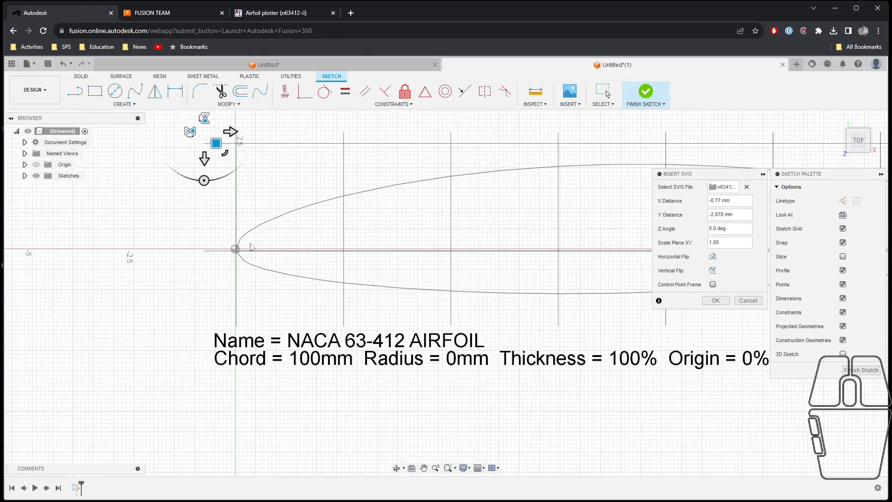
{"action": "left_click_drag", "start_coordinate": [214, 139], "coordinate": [214, 141]}
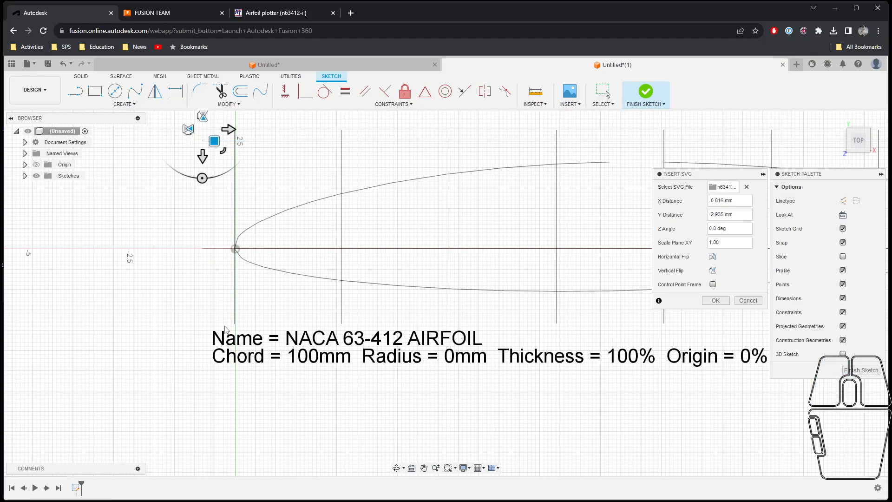
{"action": "scroll", "coordinate": [243, 313], "scroll_direction": "down", "scroll_amount": 4}
{"action": "scroll", "coordinate": [243, 309], "scroll_direction": "down", "scroll_amount": 1}
{"action": "scroll", "coordinate": [274, 339], "scroll_direction": "up", "scroll_amount": 1}
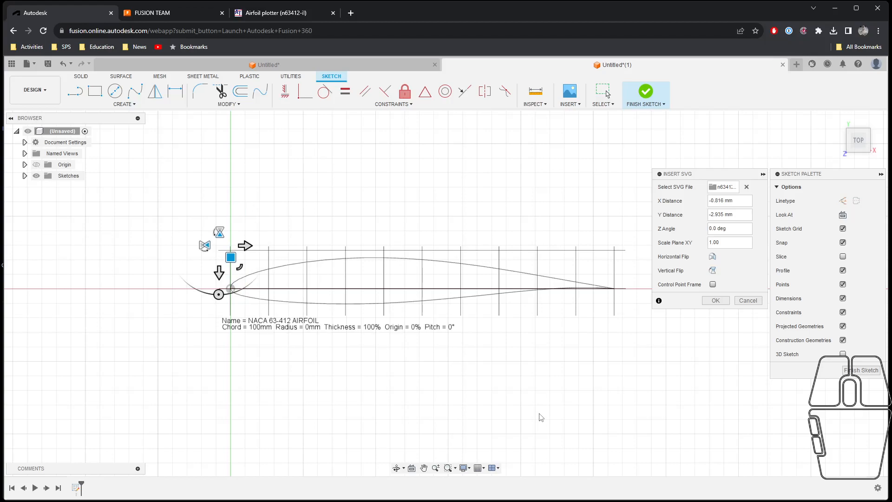
{"action": "left_click", "coordinate": [716, 301]}
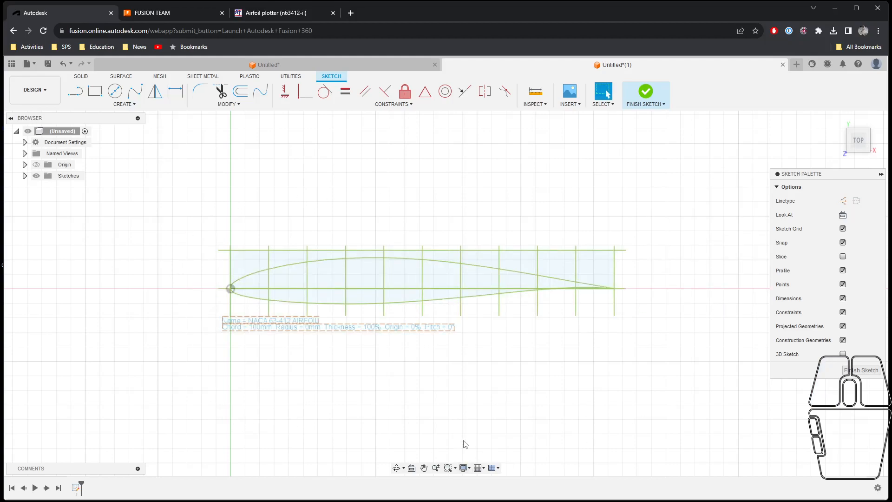
{"action": "scroll", "coordinate": [437, 365], "scroll_direction": "down", "scroll_amount": 1}
{"action": "scroll", "coordinate": [437, 365], "scroll_direction": "up", "scroll_amount": 2}
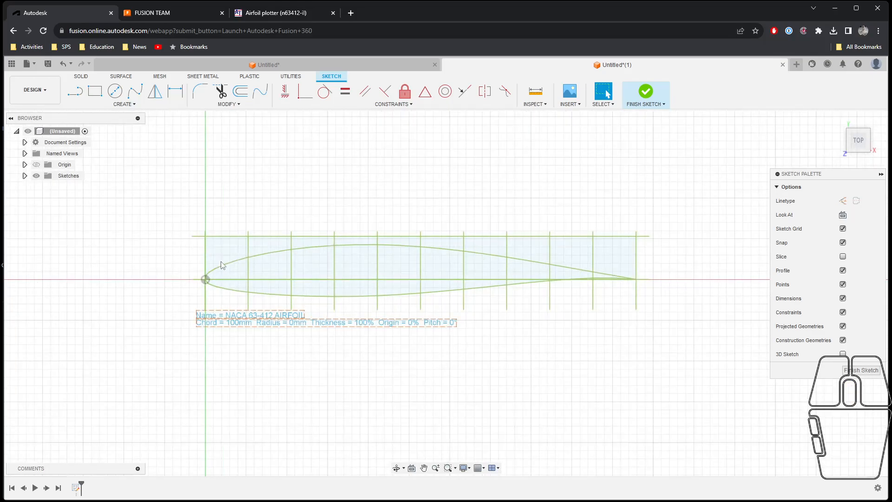
{"action": "scroll", "coordinate": [389, 308], "scroll_direction": "up", "scroll_amount": 2}
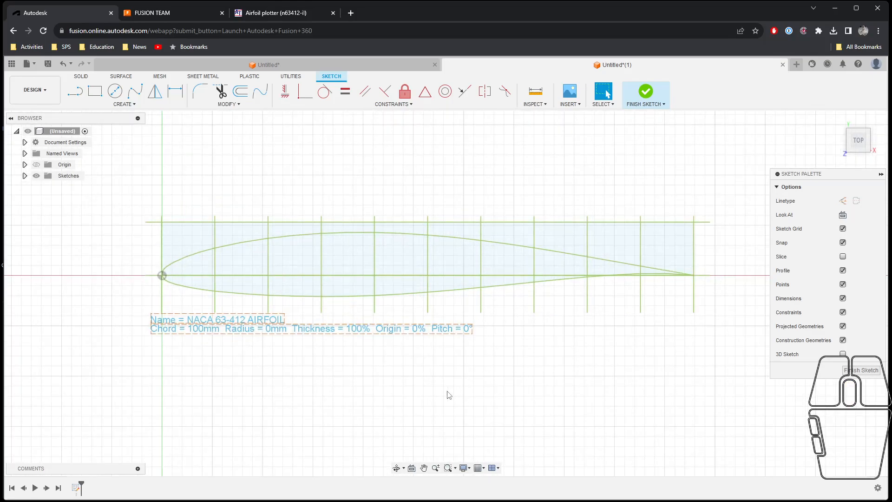
Step: Delete the airfoil name and chord text labels and all the vertical grid lines from the sketch
{"action": "left_click_drag", "start_coordinate": [475, 364], "coordinate": [411, 374]}
{"action": "left_click_drag", "start_coordinate": [474, 362], "coordinate": [133, 320]}
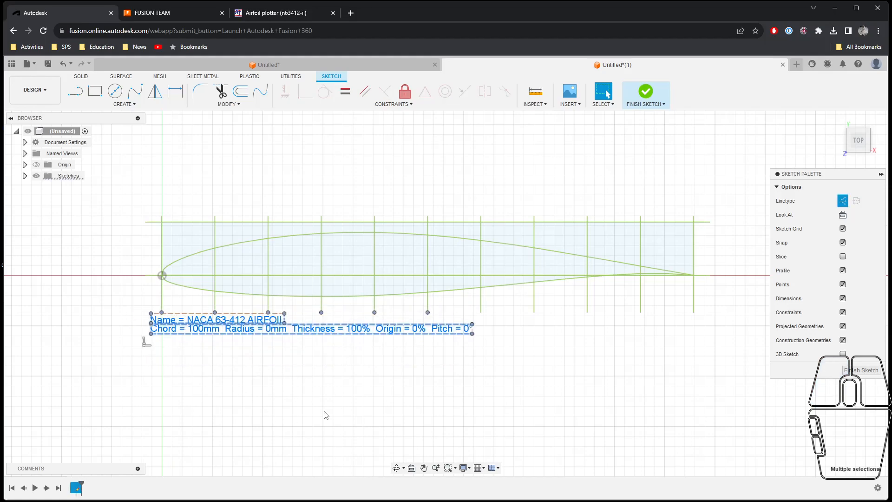
{"action": "key", "text": "Delete"}
{"action": "mouse_move", "coordinate": [725, 378]}
{"action": "left_mouse_down"}
{"action": "mouse_move", "coordinate": [529, 348]}
{"action": "mouse_move", "coordinate": [239, 332]}
{"action": "mouse_move", "coordinate": [124, 307]}
{"action": "left_mouse_up"}
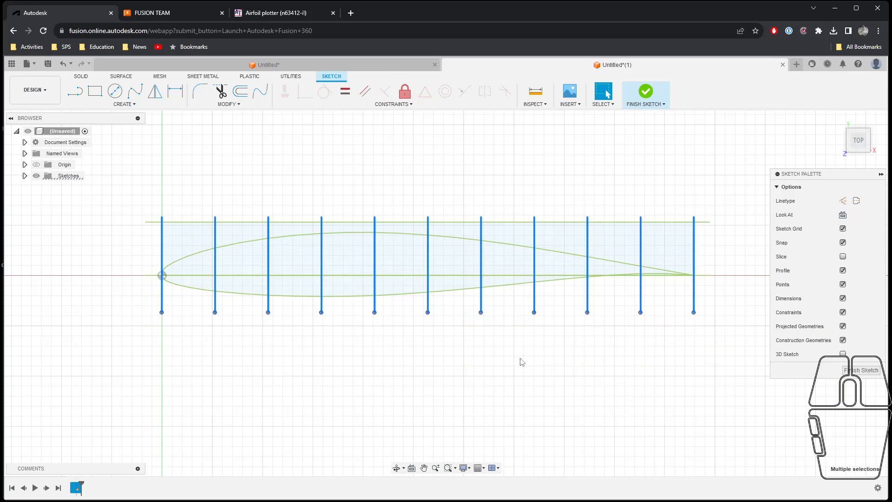
{"action": "key", "text": "Delete"}
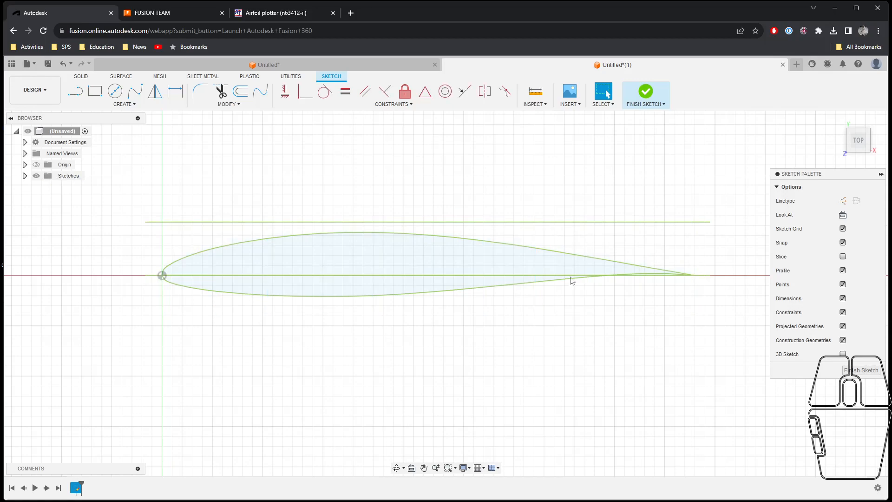
Step: Delete the horizontal line above the airfoil and the horizontal lines running through it, leaving only the airfoil outline
{"action": "left_click", "coordinate": [617, 228]}
{"action": "key", "text": "Delete"}
{"action": "left_click", "coordinate": [272, 276]}
{"action": "key", "text": "Delete"}
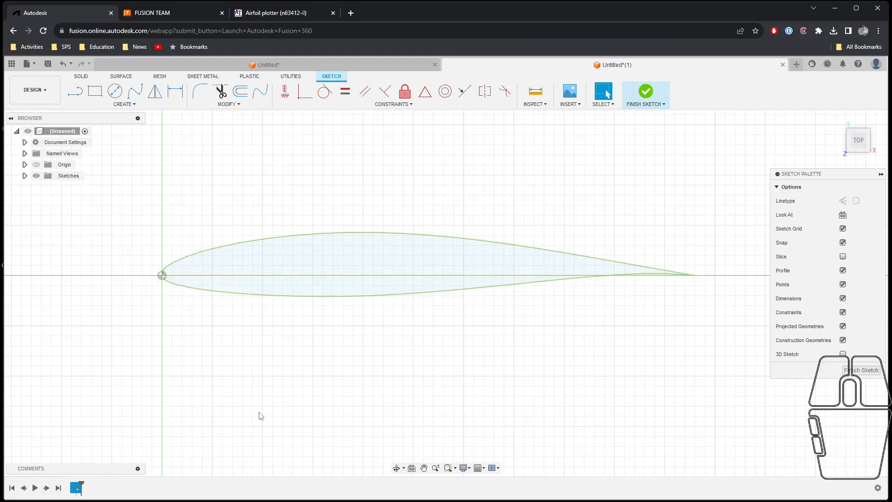
{"action": "left_click", "coordinate": [324, 279]}
{"action": "key", "text": "Delete"}
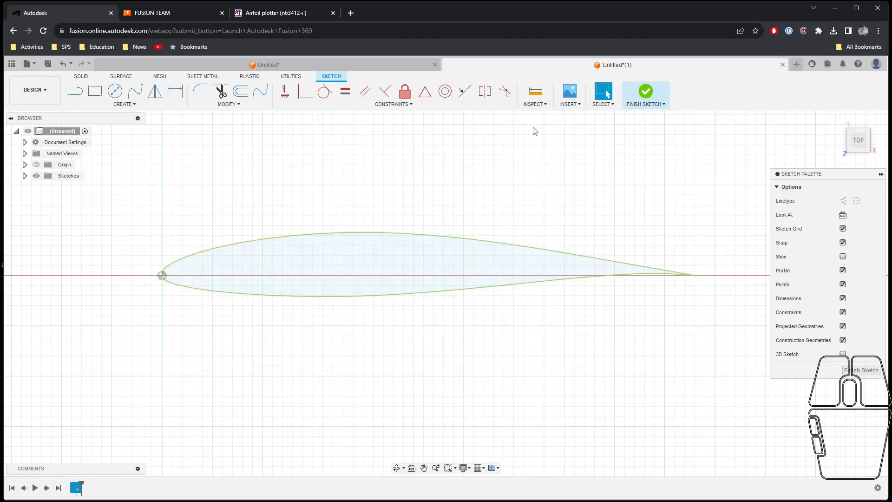
Step: Measure the airfoil's chord from leading to trailing edge and check the scale factor for a 150 mm chord in Calculator
{"action": "left_click", "coordinate": [535, 91]}
{"action": "left_click", "coordinate": [162, 276]}
{"action": "middle_click_drag", "start_coordinate": [566, 352], "coordinate": [466, 354]}
{"action": "left_click", "coordinate": [591, 280]}
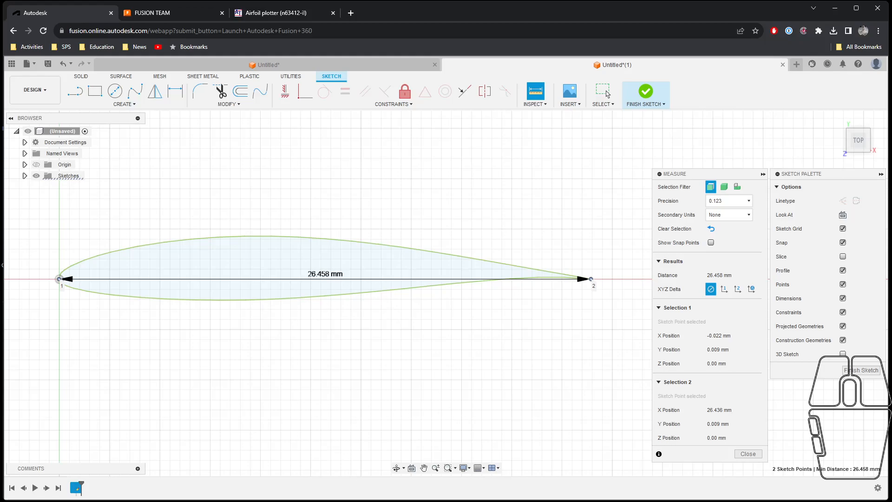
{"action": "key", "text": "alt+Tab"}
{"action": "mouse_move", "coordinate": [412, 172]}
{"action": "left_mouse_down"}
{"action": "mouse_move", "coordinate": [585, 142]}
{"action": "mouse_move", "coordinate": [427, 163]}
{"action": "left_mouse_up"}
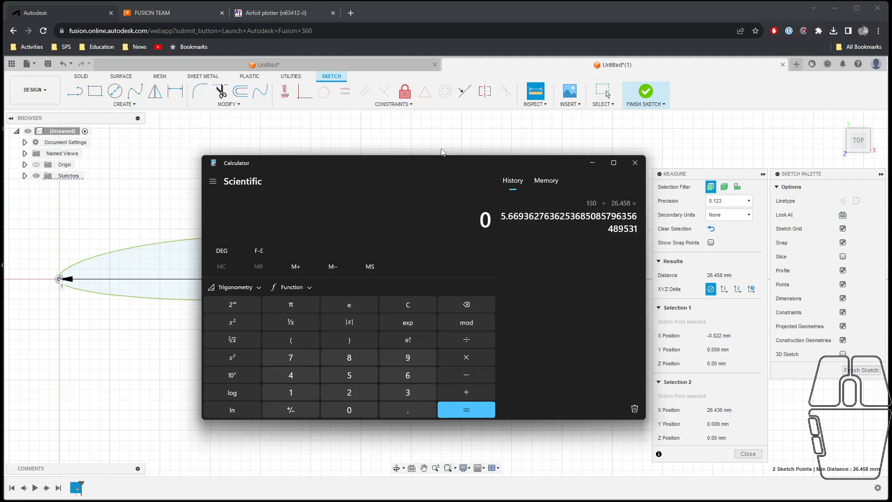
{"action": "mouse_move", "coordinate": [441, 162]}
{"action": "left_mouse_down"}
{"action": "mouse_move", "coordinate": [447, 204]}
{"action": "mouse_move", "coordinate": [614, 289]}
{"action": "mouse_move", "coordinate": [891, 232]}
{"action": "left_mouse_up"}
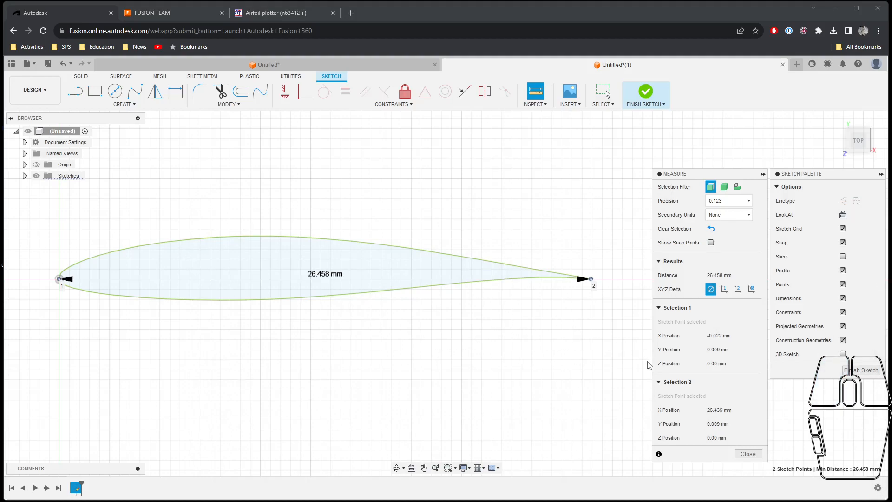
{"action": "left_click", "coordinate": [748, 454]}
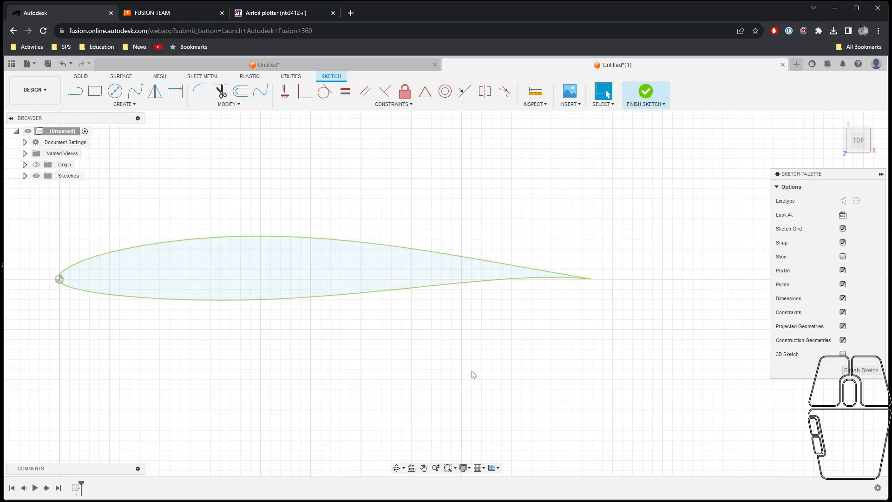
Step: Finish the sketch and extrude the airfoil profile 26.458 mm to one side as a new body
{"action": "left_click", "coordinate": [854, 376]}
{"action": "left_click", "coordinate": [859, 372]}
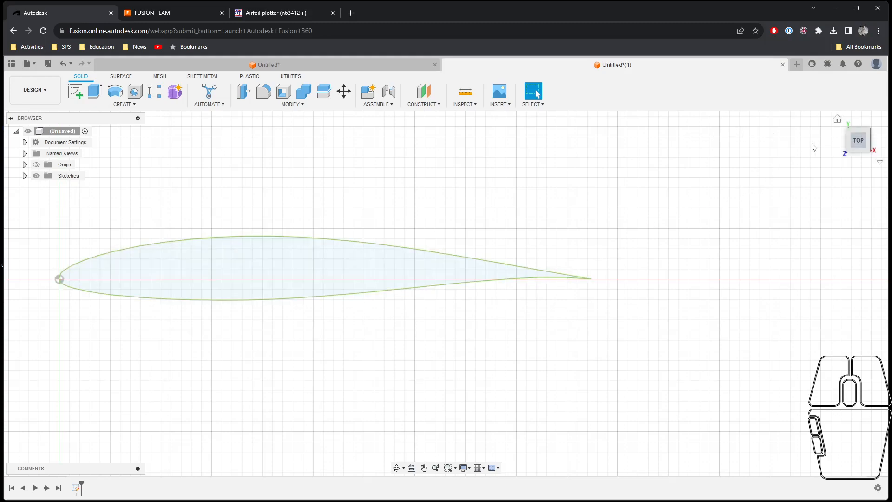
{"action": "left_click", "coordinate": [93, 93]}
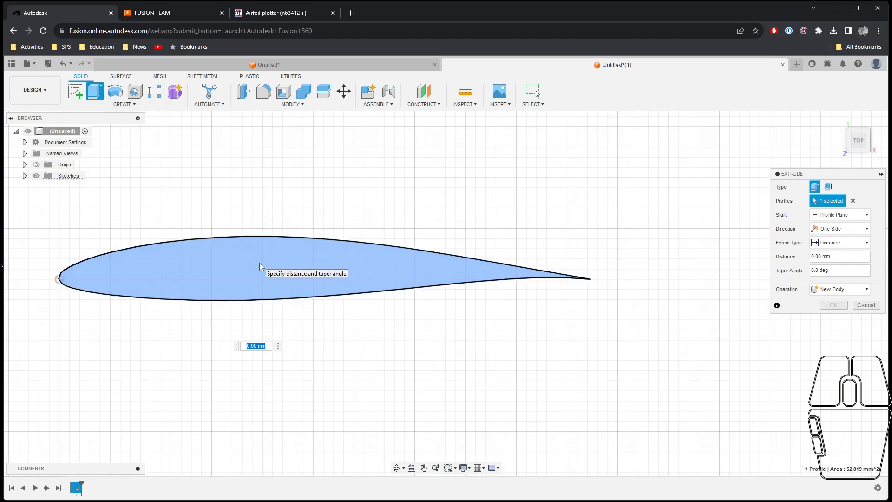
{"action": "type", "text": "26.458"}
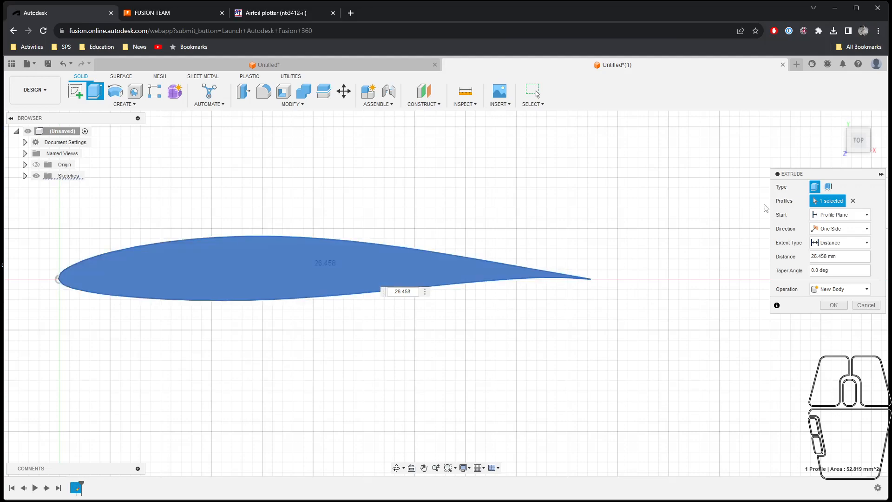
{"action": "left_click", "coordinate": [834, 307]}
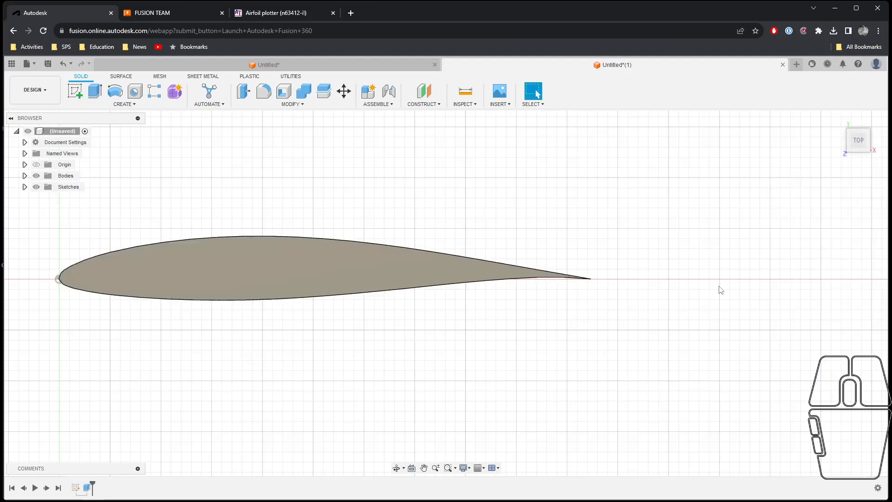
Step: Scale the airfoil body uniformly by a factor of 5.6 about its leading-edge vertex
{"action": "mouse_move", "coordinate": [857, 141]}
{"action": "left_mouse_down"}
{"action": "mouse_move", "coordinate": [847, 131]}
{"action": "mouse_move", "coordinate": [857, 130]}
{"action": "left_mouse_up"}
{"action": "middle_click_drag", "start_coordinate": [376, 353], "coordinate": [475, 388]}
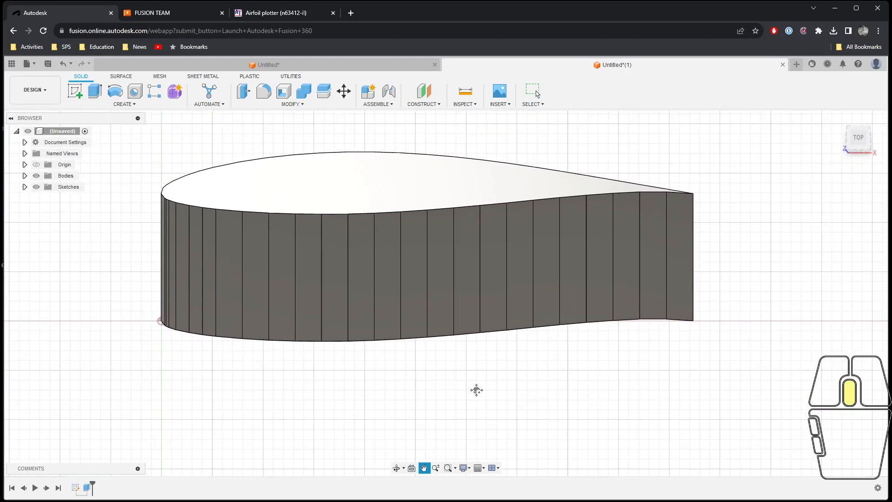
{"action": "left_click", "coordinate": [852, 137]}
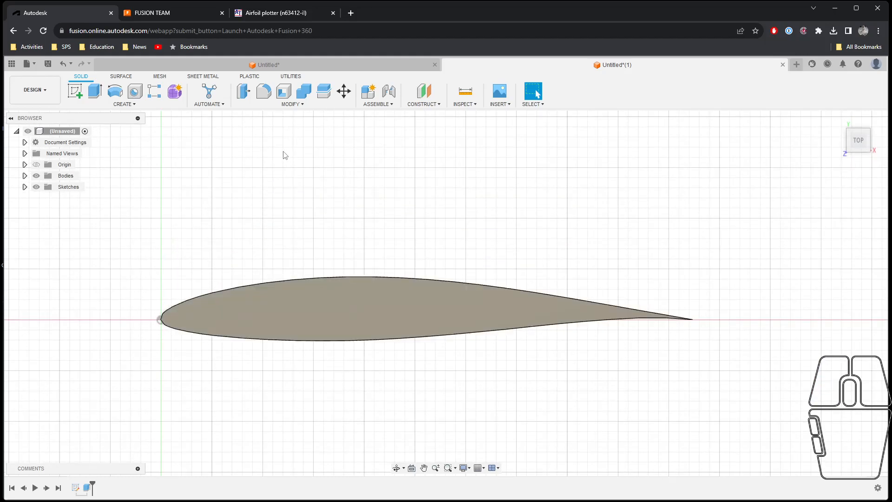
{"action": "left_click", "coordinate": [290, 105]}
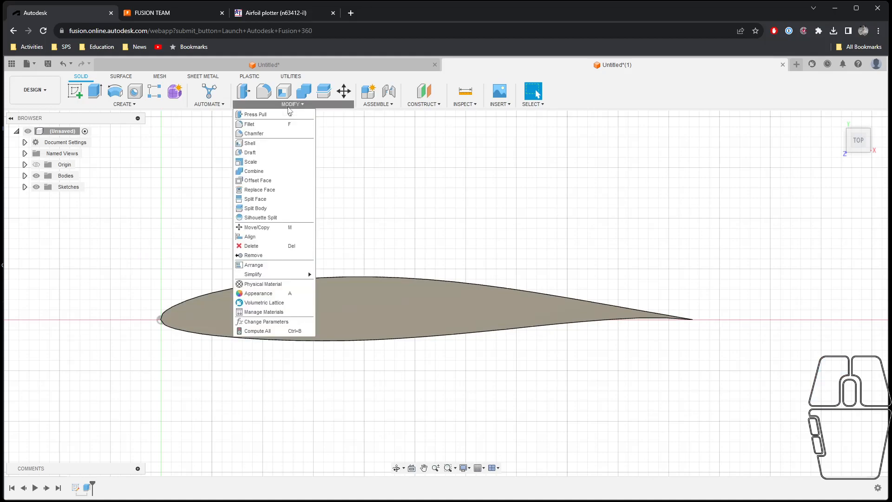
{"action": "left_click", "coordinate": [250, 162]}
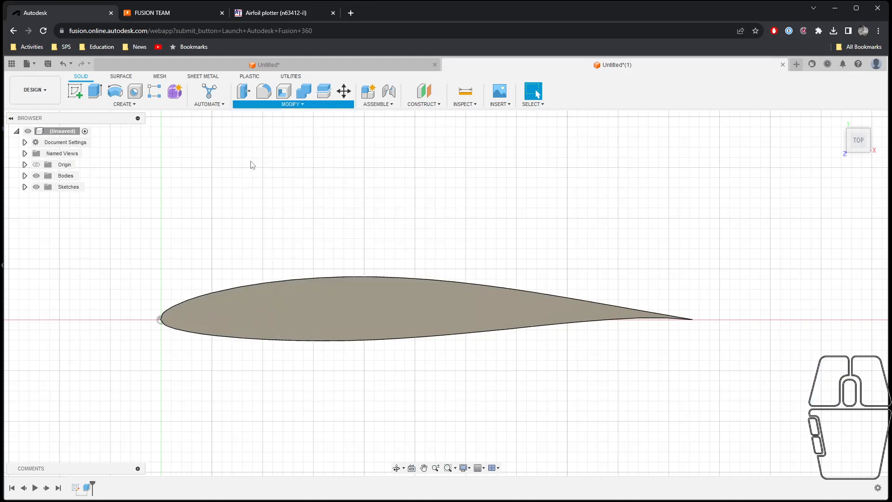
{"action": "left_click", "coordinate": [337, 312]}
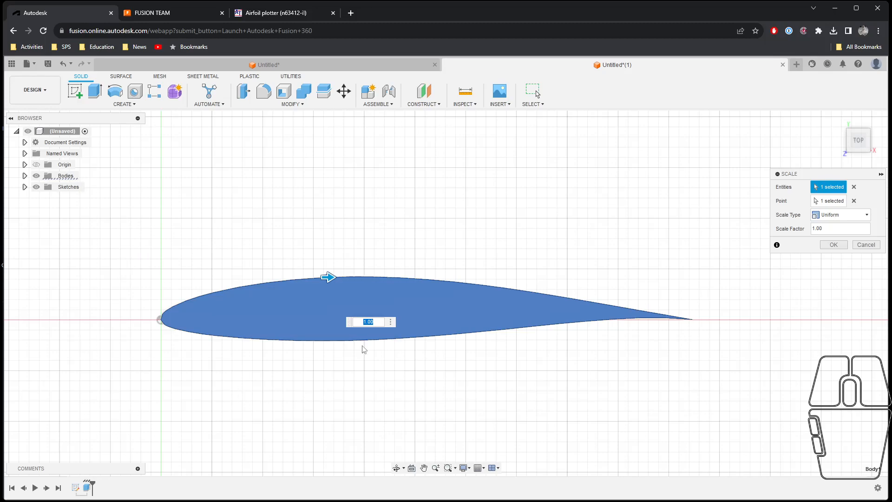
{"action": "left_click", "coordinate": [830, 202]}
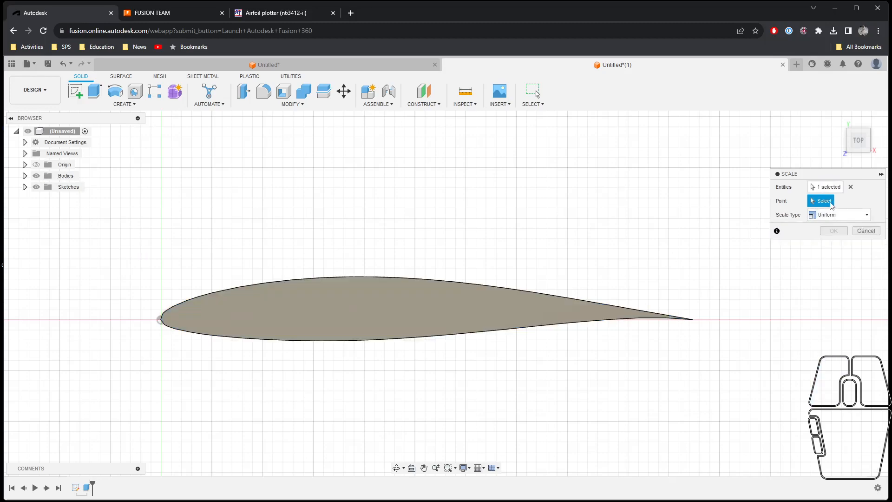
{"action": "left_click", "coordinate": [161, 320]}
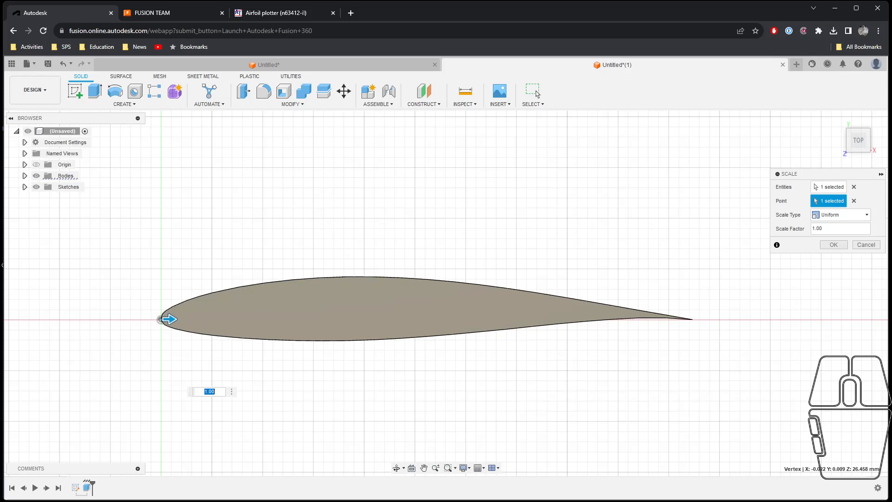
{"action": "double_click", "coordinate": [837, 228]}
{"action": "type", "text": "5.6"}
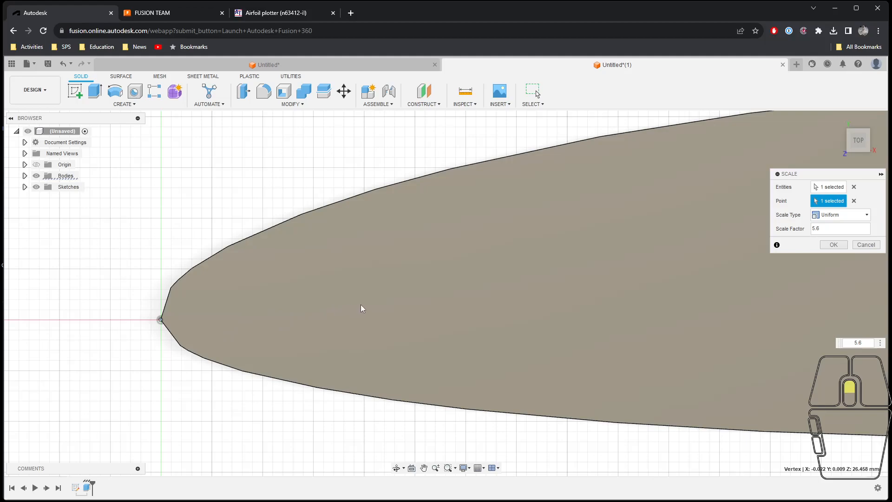
{"action": "scroll", "coordinate": [360, 304], "scroll_direction": "down", "scroll_amount": 5}
{"action": "middle_click_drag", "start_coordinate": [711, 389], "coordinate": [502, 388]}
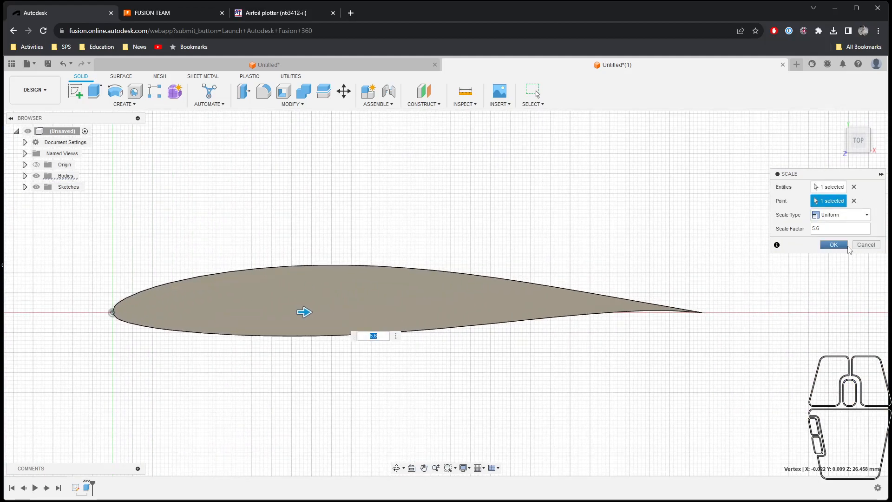
{"action": "left_click", "coordinate": [833, 244]}
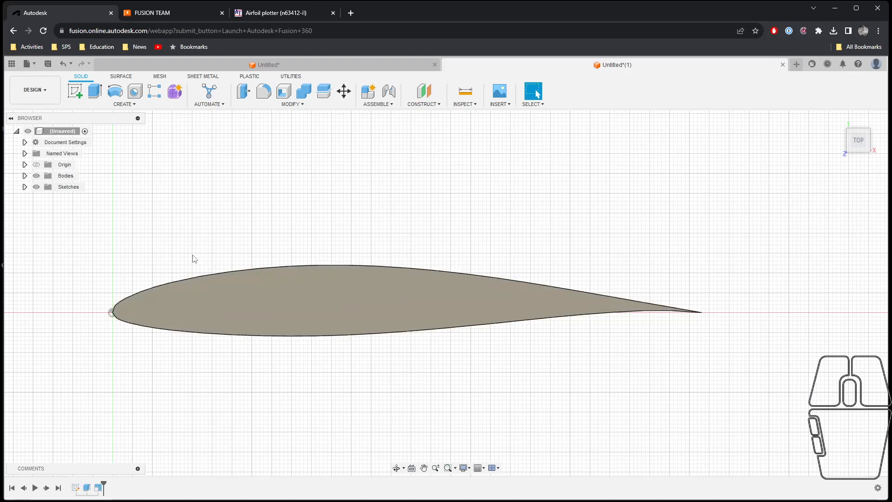
Step: Measure the scaled body's chord from its leading-edge vertex to its trailing-edge vertex
{"action": "middle_click_drag", "start_coordinate": [324, 375], "coordinate": [361, 367]}
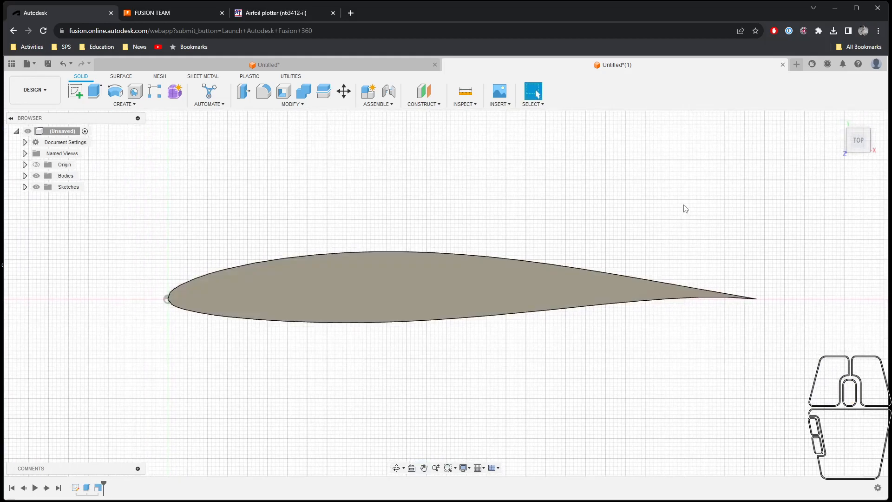
{"action": "left_click", "coordinate": [465, 91]}
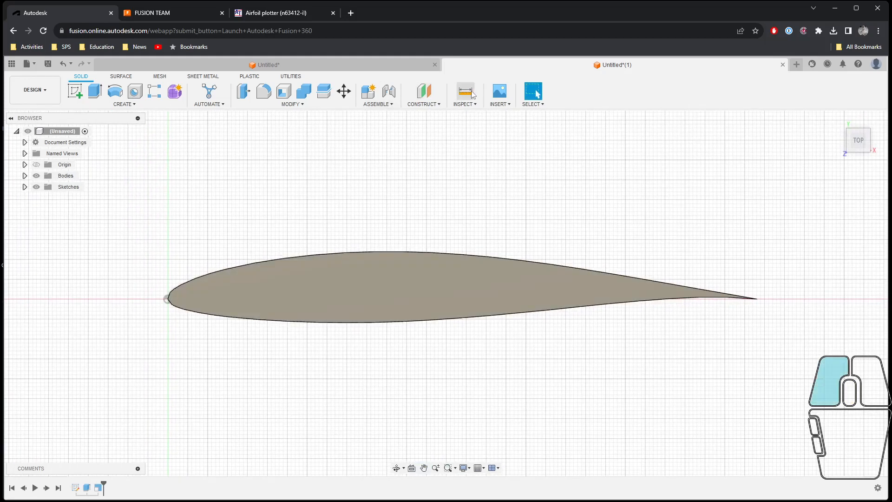
{"action": "left_click", "coordinate": [169, 300]}
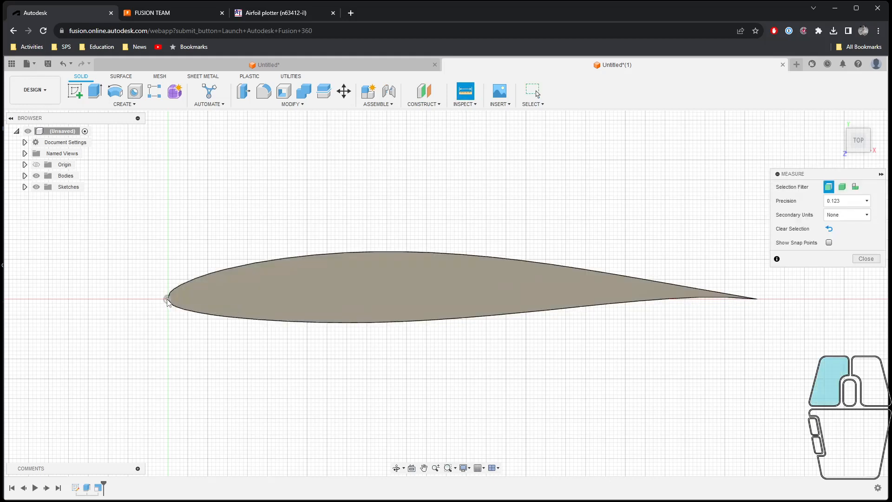
{"action": "left_click", "coordinate": [758, 299]}
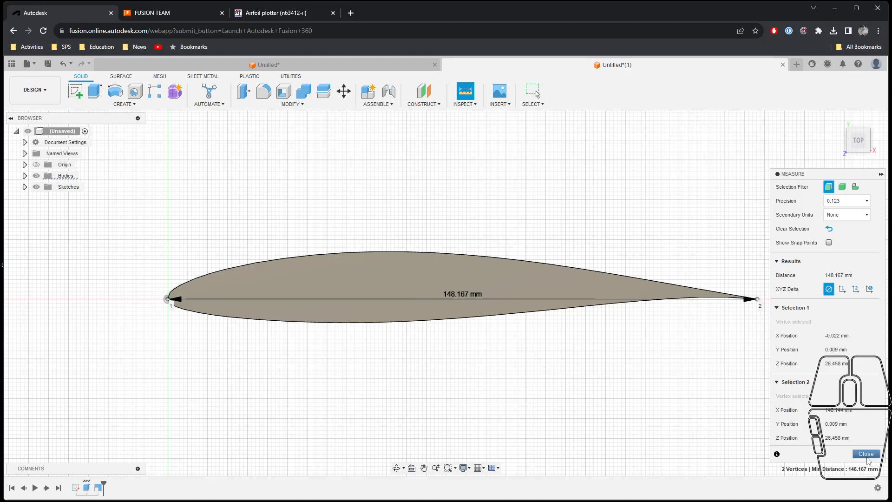
{"action": "left_click", "coordinate": [866, 454]}
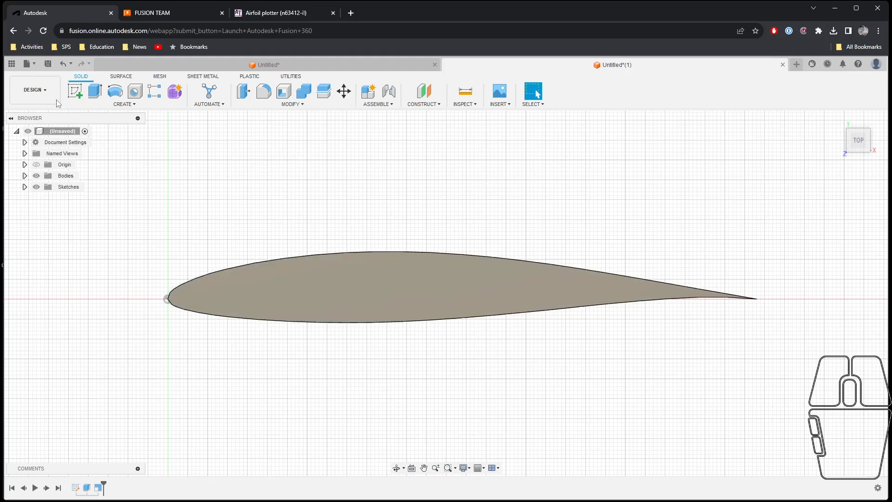
Step: Start a new sketch on the airfoil-shaped end face of the scaled body
{"action": "left_click", "coordinate": [74, 91]}
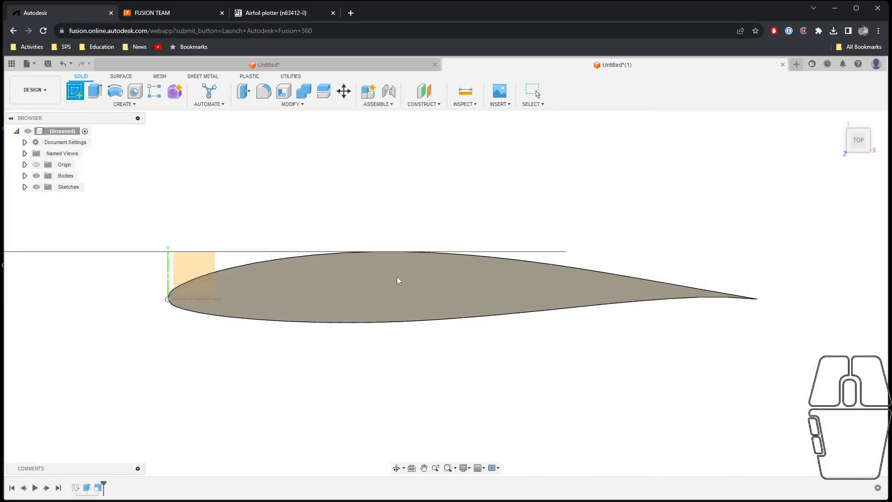
{"action": "left_click", "coordinate": [398, 277]}
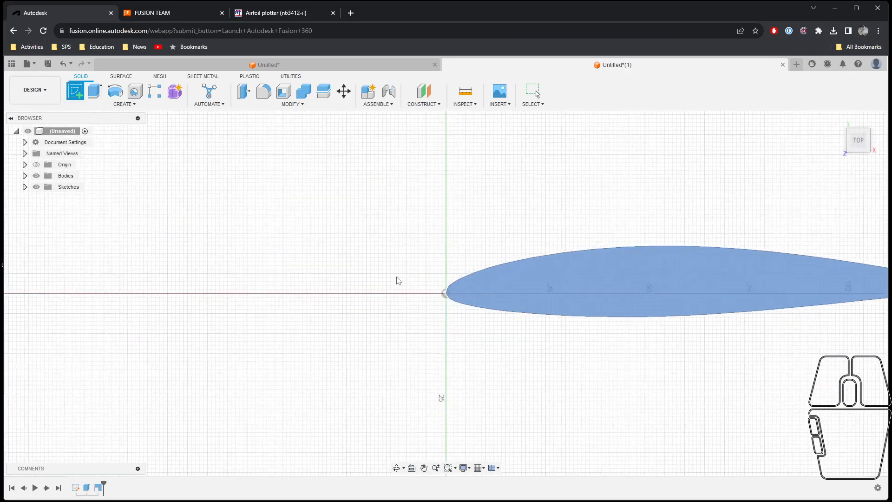
{"action": "mouse_move", "coordinate": [612, 367]}
{"action": "middle_mouse_down"}
{"action": "mouse_move", "coordinate": [301, 347]}
{"action": "mouse_move", "coordinate": [327, 358]}
{"action": "mouse_move", "coordinate": [324, 370]}
{"action": "middle_mouse_up"}
{"action": "scroll", "coordinate": [307, 343], "scroll_direction": "up", "scroll_amount": 1}
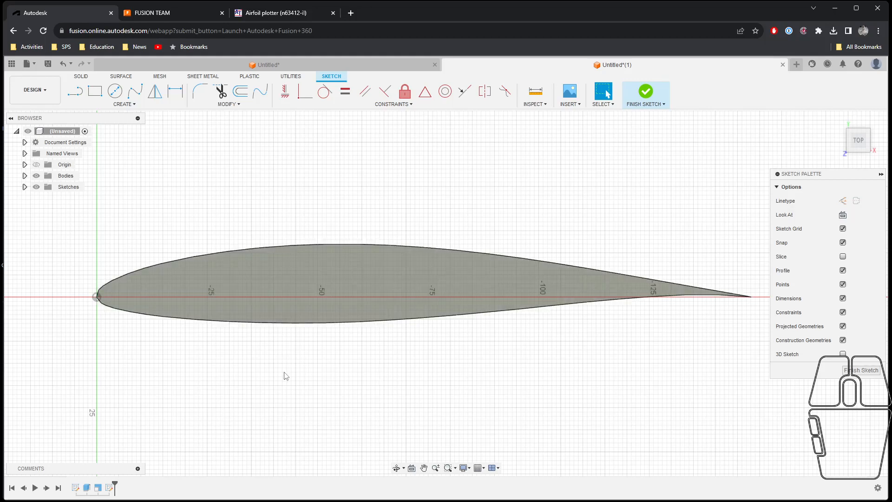
Step: Project the airfoil face's outline into the sketch with the projection link on, and hide the bodies
{"action": "key", "text": "p"}
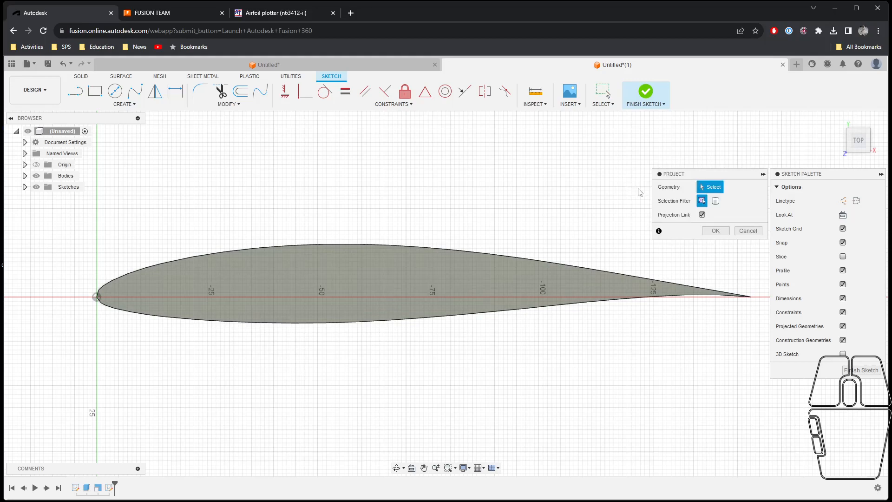
{"action": "left_click", "coordinate": [335, 278]}
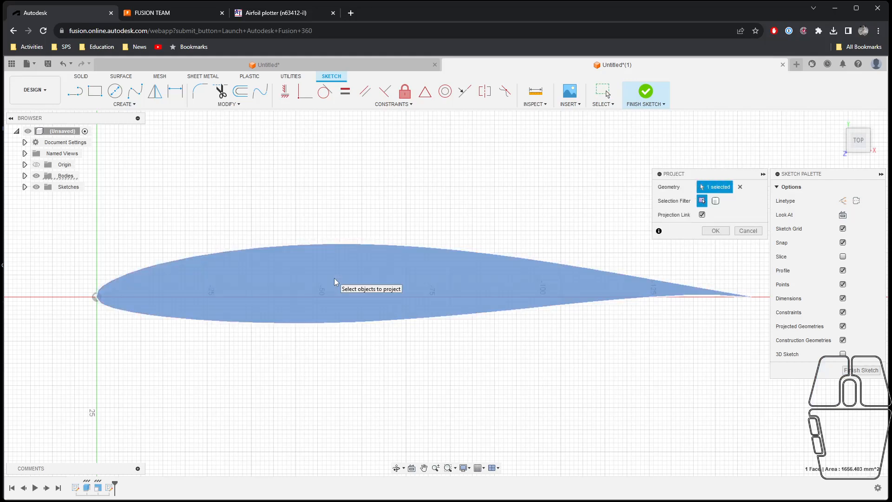
{"action": "left_click", "coordinate": [715, 230]}
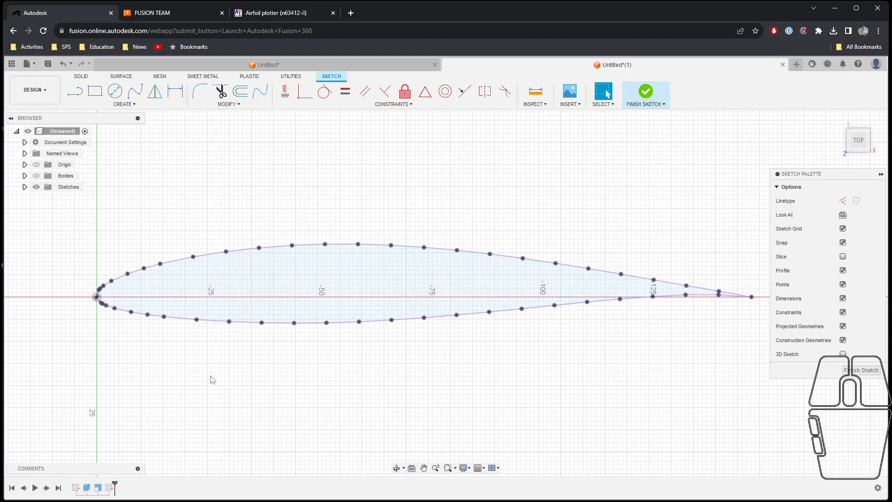
Step: Sketch a 6.7 mm diameter circle outside the airfoil outline and place it below the front part of the airfoil
{"action": "left_click", "coordinate": [114, 91]}
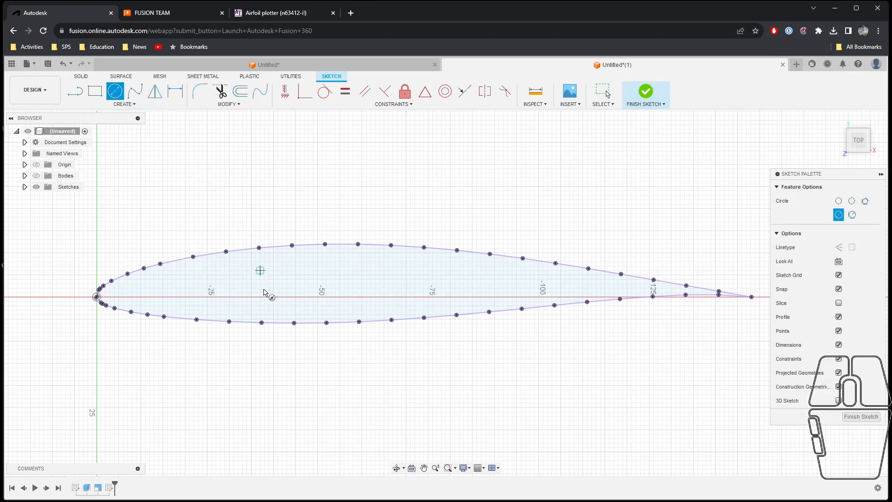
{"action": "left_click", "coordinate": [233, 177]}
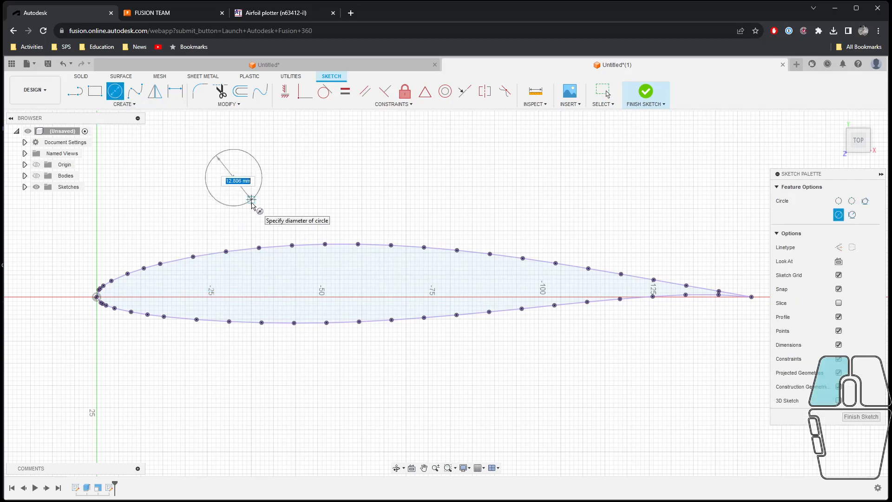
{"action": "type", "text": "6.7"}
{"action": "key", "text": "Return"}
{"action": "key", "text": "Escape"}
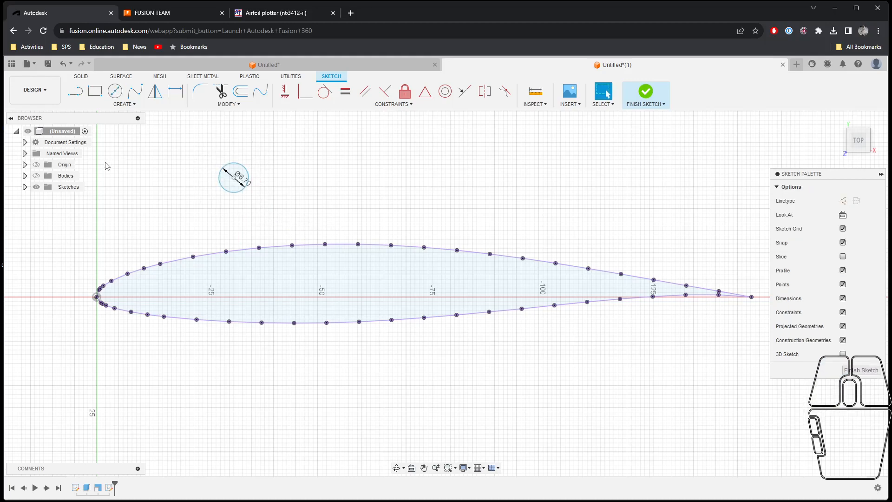
{"action": "left_click_drag", "start_coordinate": [242, 195], "coordinate": [246, 401]}
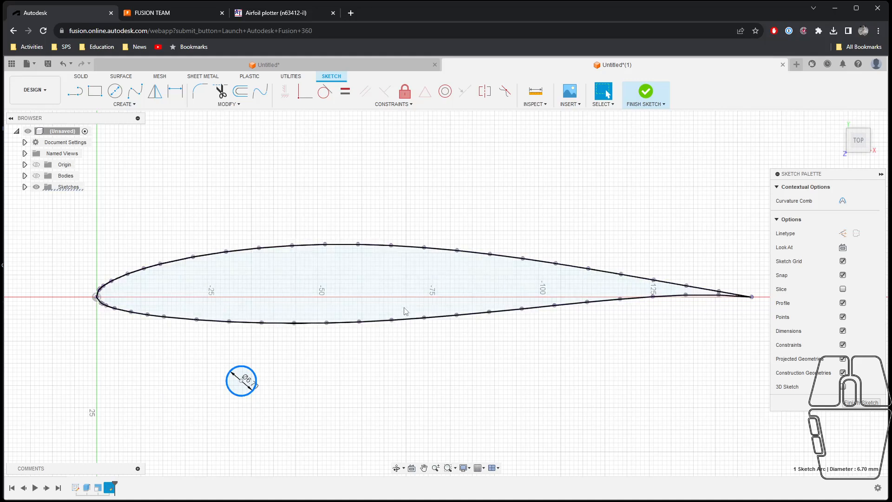
{"action": "left_click", "coordinate": [241, 93]}
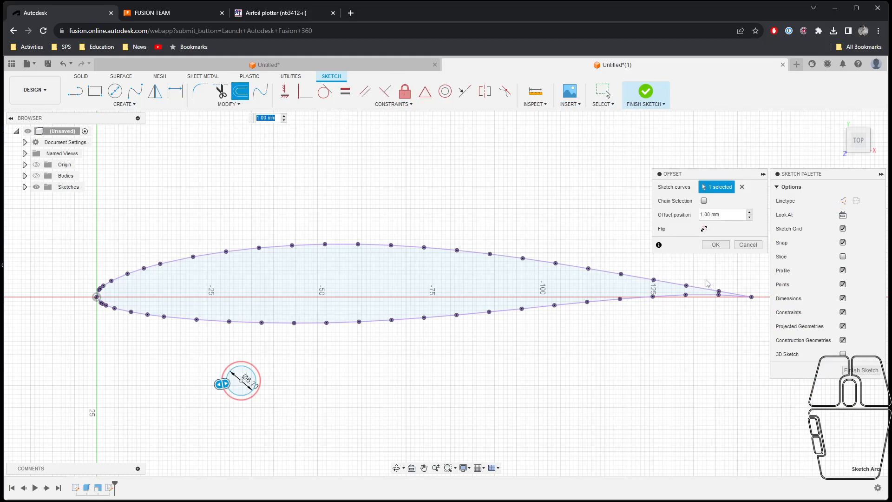
{"action": "left_click", "coordinate": [743, 186]}
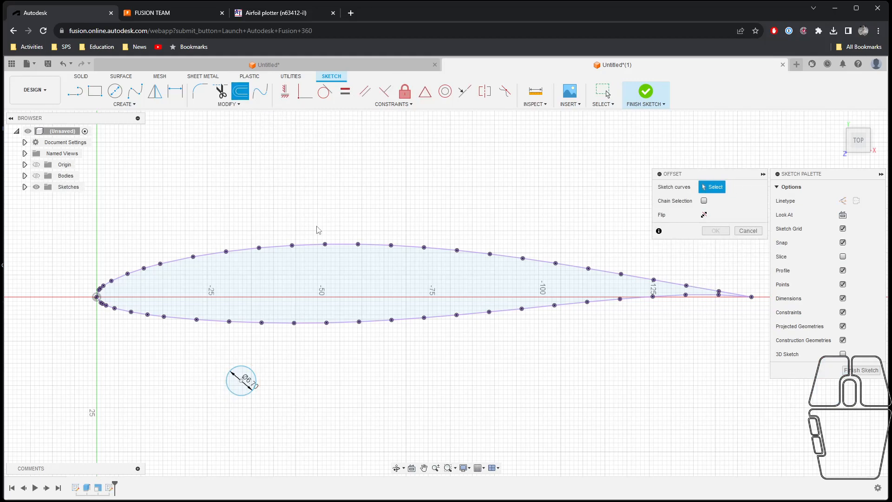
{"action": "left_click", "coordinate": [312, 246]}
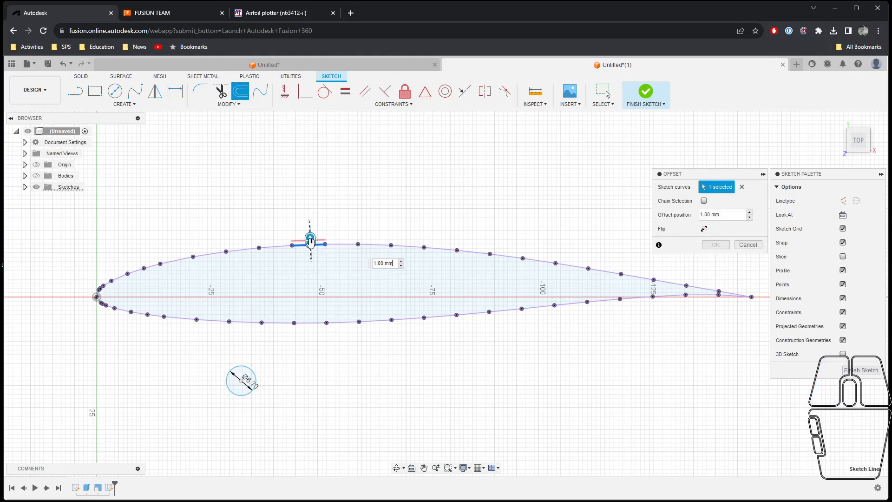
{"action": "left_click", "coordinate": [749, 245]}
Step: Offset the entire projected airfoil outline 3 mm inward, using an offset position of -3 mm
{"action": "mouse_move", "coordinate": [58, 219]}
{"action": "left_mouse_down"}
{"action": "mouse_move", "coordinate": [88, 239]}
{"action": "mouse_move", "coordinate": [593, 312]}
{"action": "mouse_move", "coordinate": [766, 328]}
{"action": "left_mouse_up"}
{"action": "left_click", "coordinate": [309, 354]}
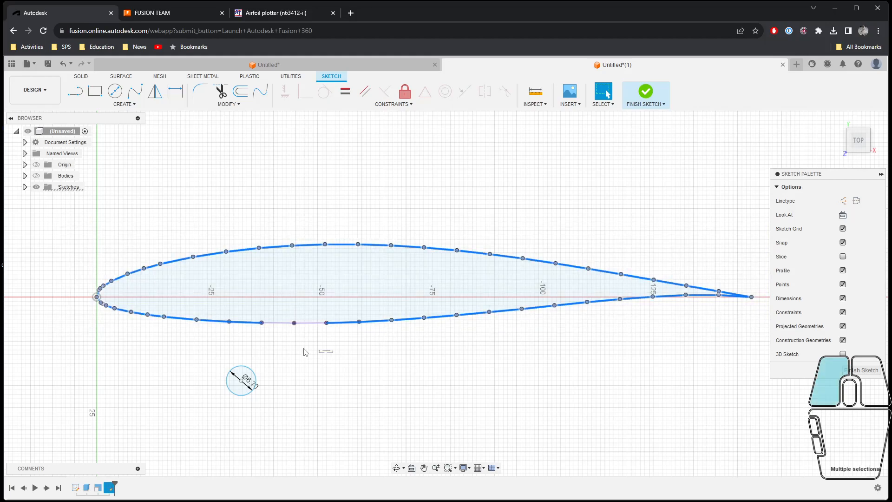
{"action": "left_click_drag", "start_coordinate": [754, 358], "coordinate": [66, 226]}
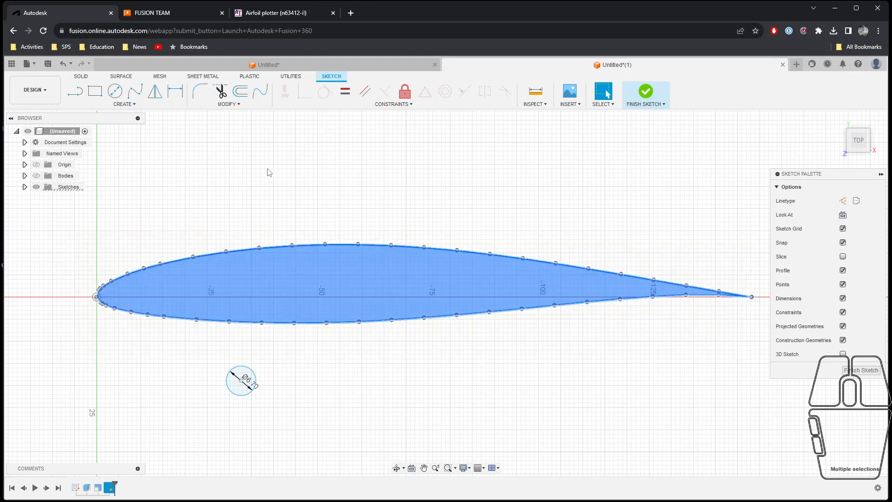
{"action": "left_click", "coordinate": [239, 92]}
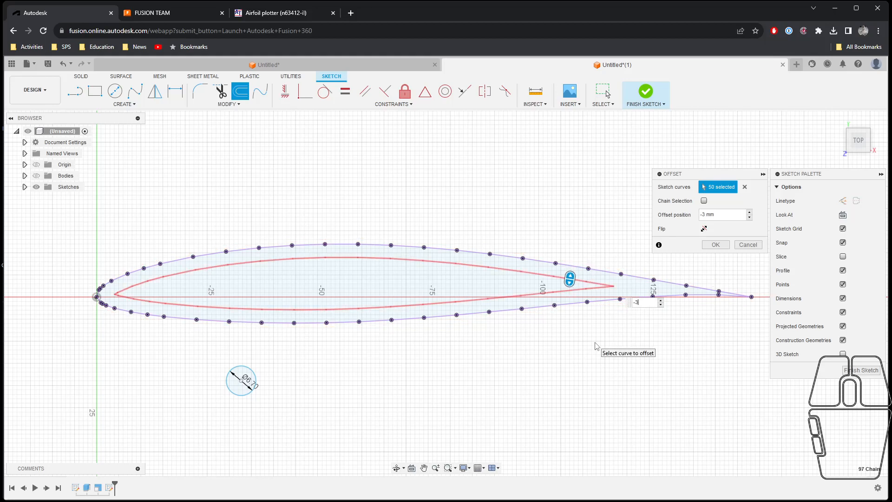
{"action": "left_click", "coordinate": [718, 246]}
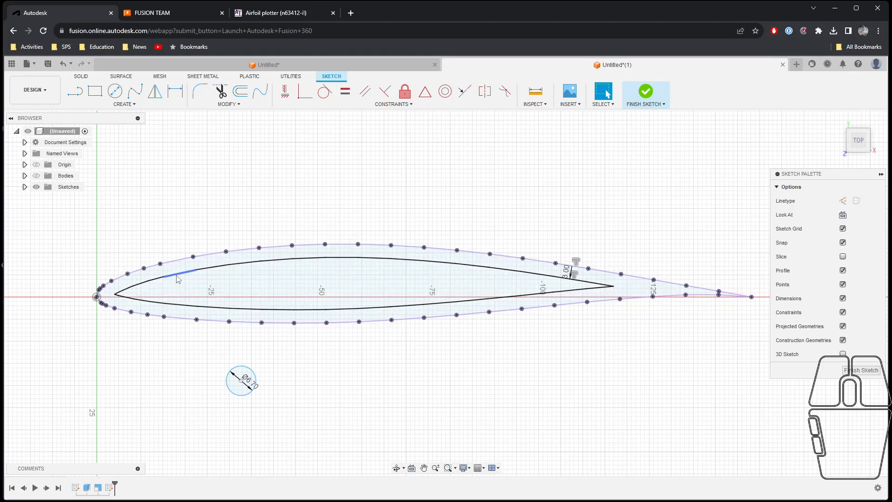
Step: Move the 6.7 mm circle inside the offset outline, near the leading edge between its upper and lower curves
{"action": "left_click", "coordinate": [240, 392]}
{"action": "left_click", "coordinate": [196, 397]}
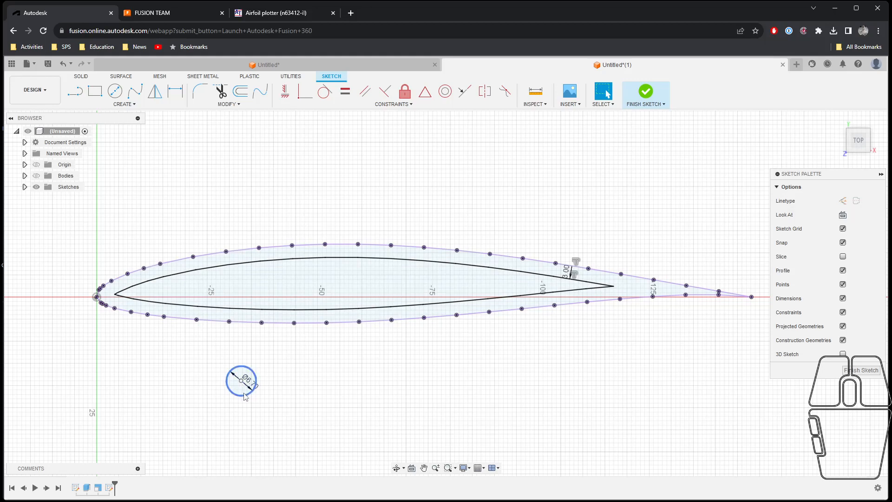
{"action": "left_click_drag", "start_coordinate": [251, 396], "coordinate": [214, 304]}
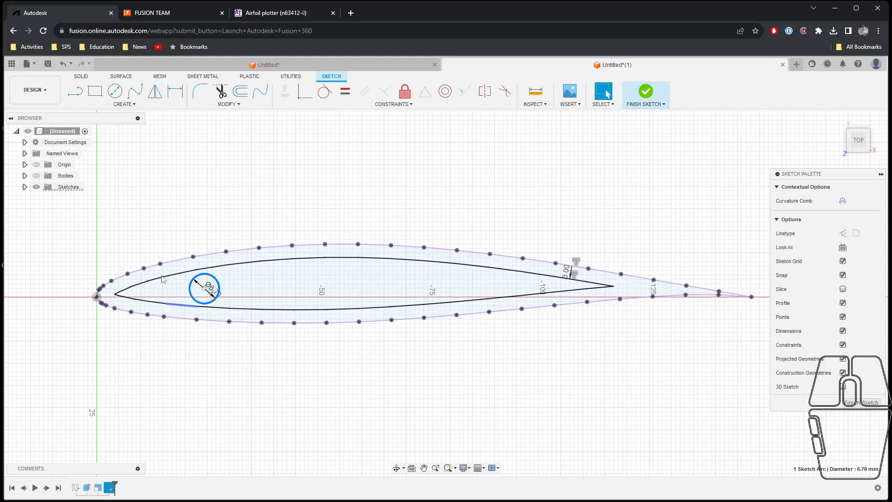
{"action": "scroll", "coordinate": [169, 280], "scroll_direction": "down", "scroll_amount": 1}
{"action": "scroll", "coordinate": [181, 296], "scroll_direction": "up", "scroll_amount": 8}
{"action": "middle_click_drag", "start_coordinate": [181, 296], "coordinate": [374, 320]}
{"action": "left_click_drag", "start_coordinate": [468, 367], "coordinate": [365, 371]}
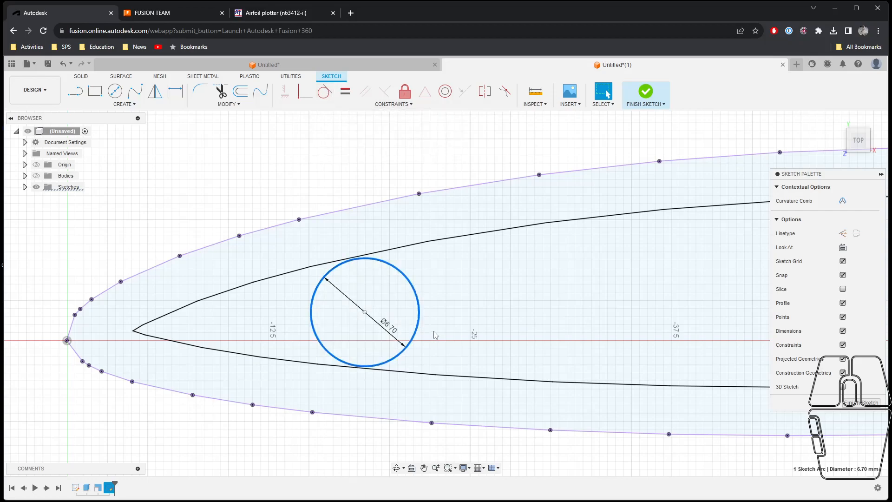
Step: Constrain the circle tangent to the lower and upper segments of the offset outline, and finish the sketch
{"action": "left_click", "coordinate": [325, 94]}
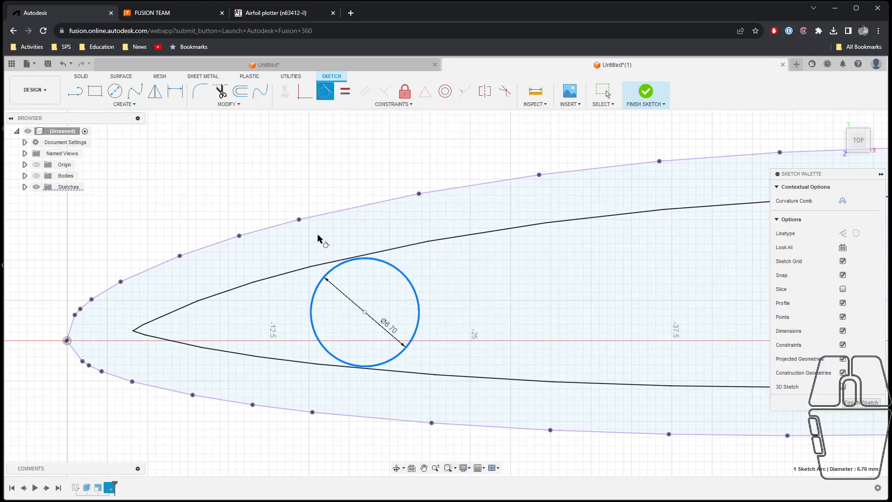
{"action": "left_click", "coordinate": [343, 368]}
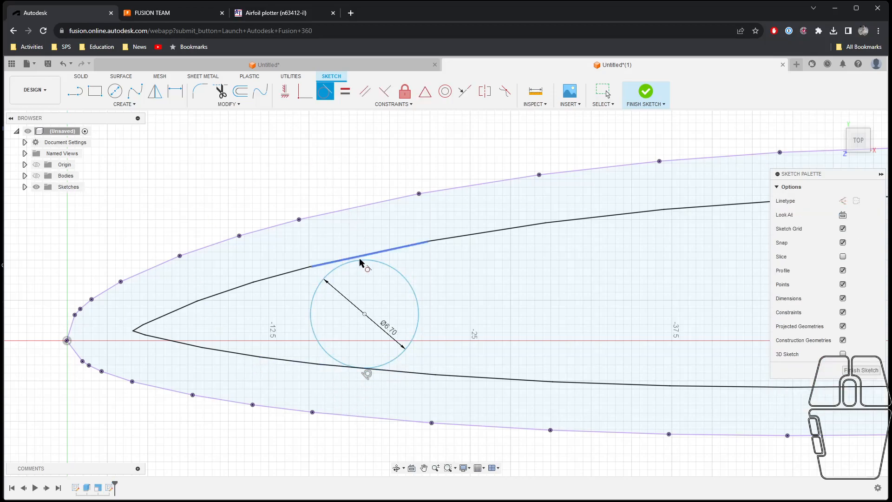
{"action": "left_click", "coordinate": [337, 275]}
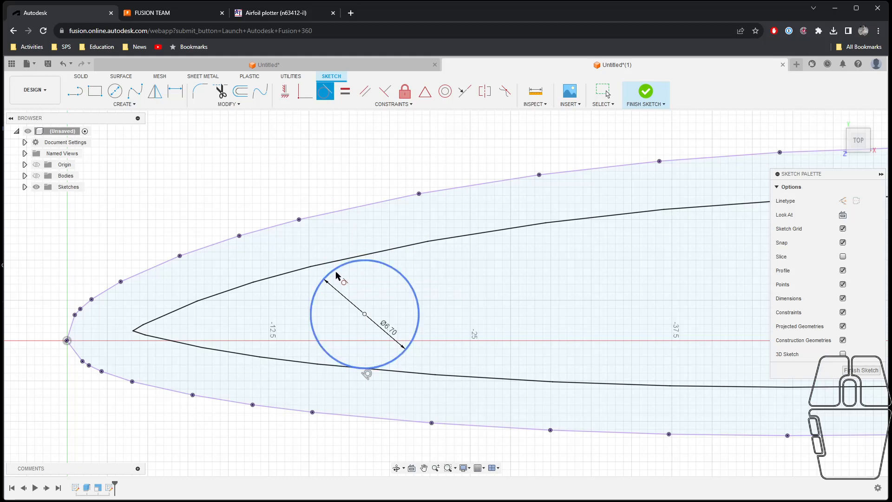
{"action": "left_click", "coordinate": [415, 284]}
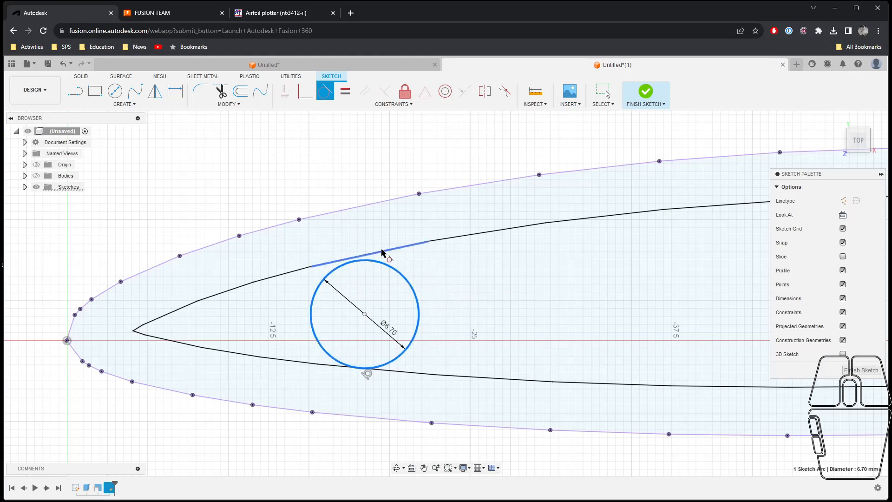
{"action": "left_click", "coordinate": [365, 257]}
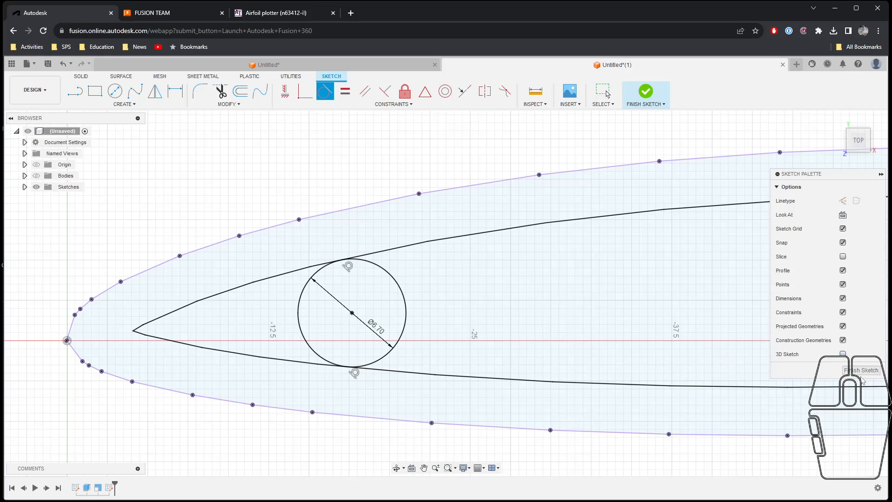
{"action": "left_click", "coordinate": [861, 374]}
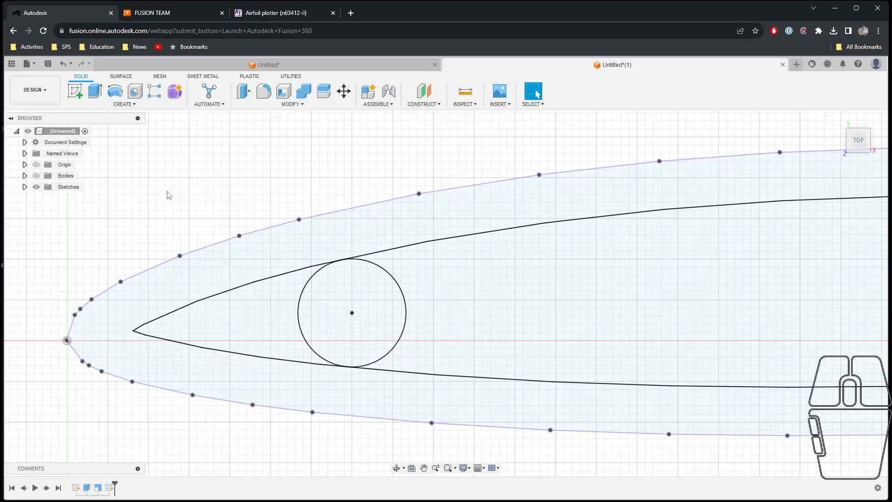
Step: Show the bodies and cut the circle profile through the airfoil body, extruding it to the opposite end face
{"action": "left_click", "coordinate": [35, 177]}
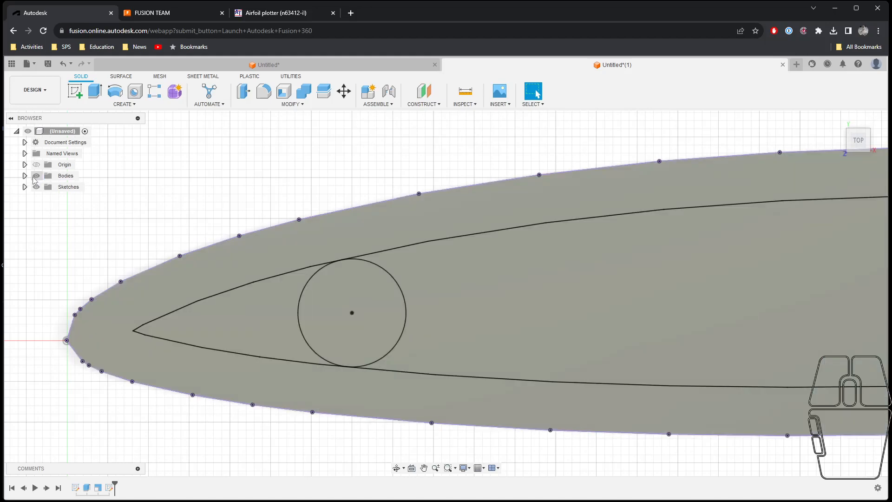
{"action": "left_click", "coordinate": [93, 93]}
{"action": "left_click", "coordinate": [337, 306]}
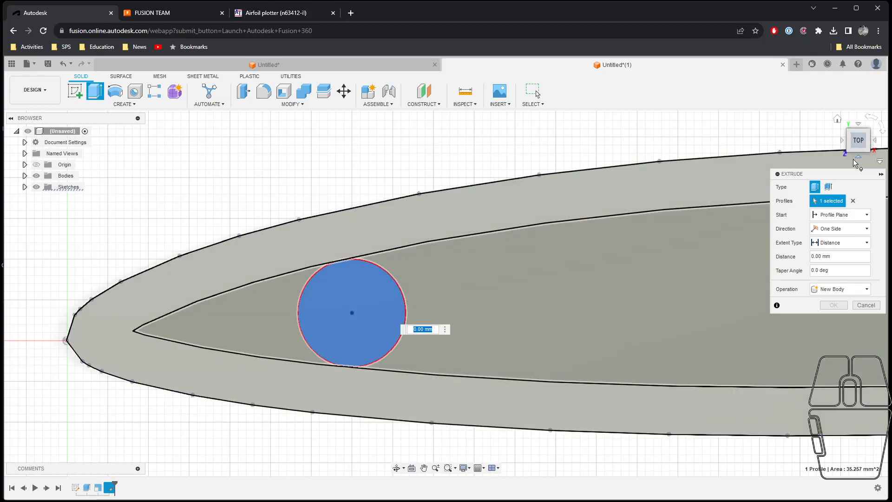
{"action": "left_click", "coordinate": [859, 159]}
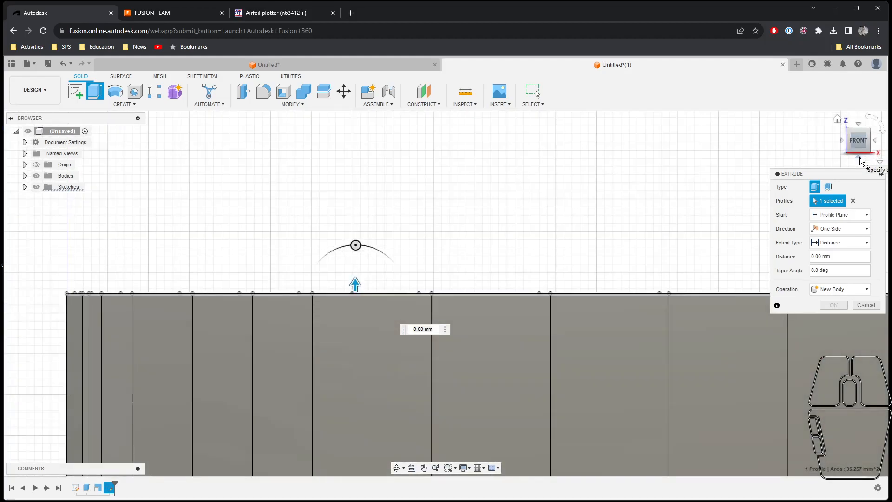
{"action": "left_click", "coordinate": [859, 158]}
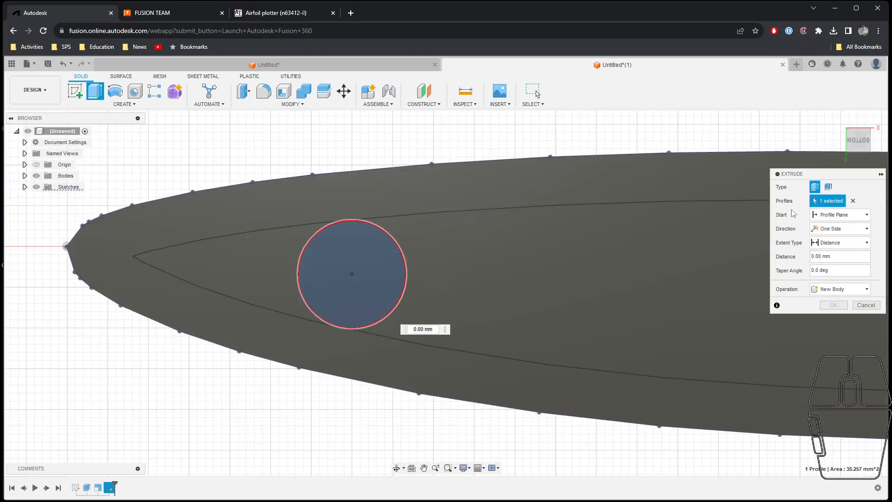
{"action": "left_click", "coordinate": [832, 243]}
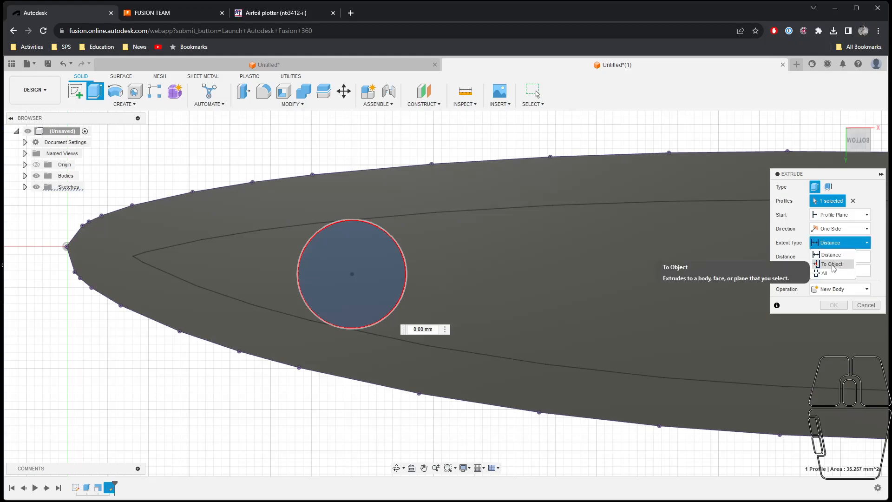
{"action": "left_click", "coordinate": [832, 264]}
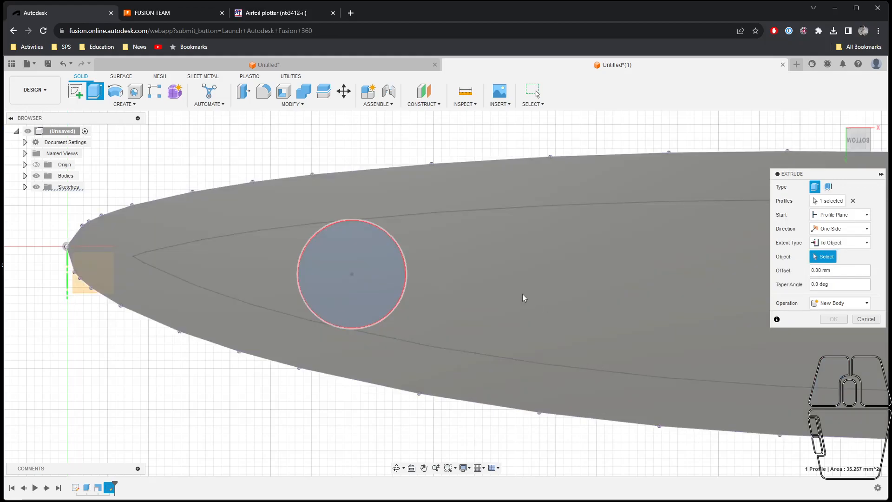
{"action": "left_click", "coordinate": [523, 295]}
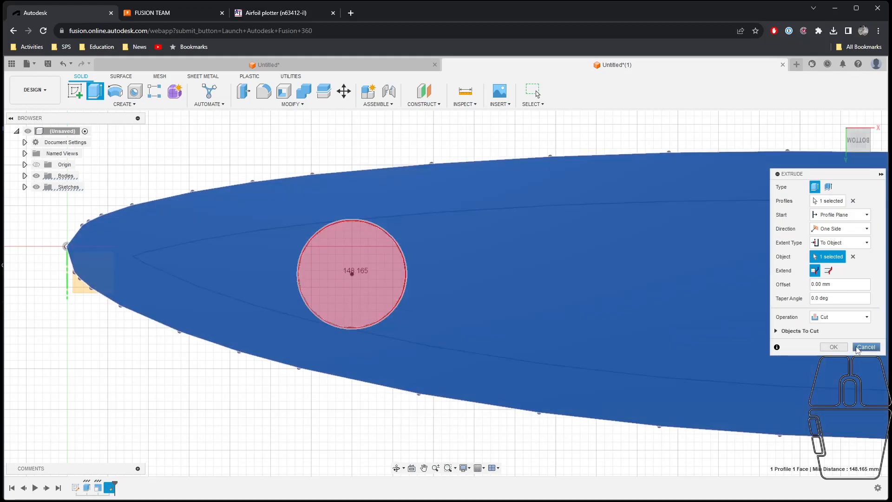
{"action": "left_click", "coordinate": [833, 347]}
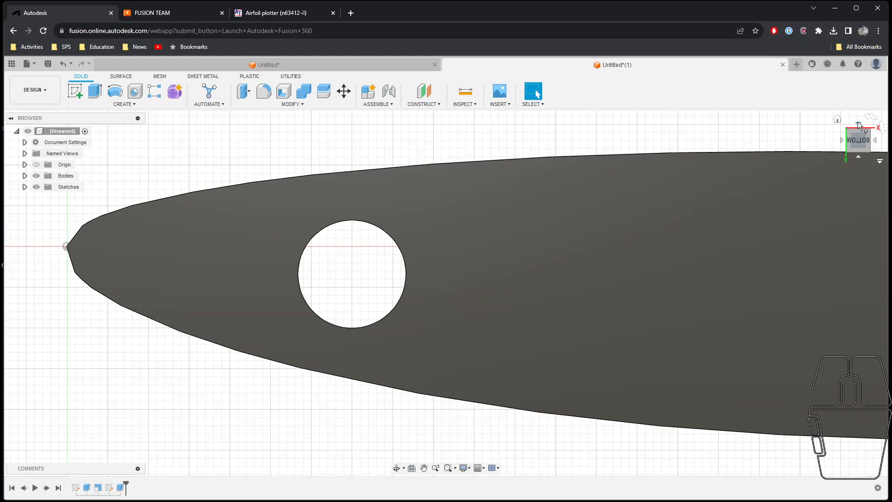
Step: Start a new sketch on the top airfoil-shaped end face of the body with the hole
{"action": "left_click", "coordinate": [858, 125]}
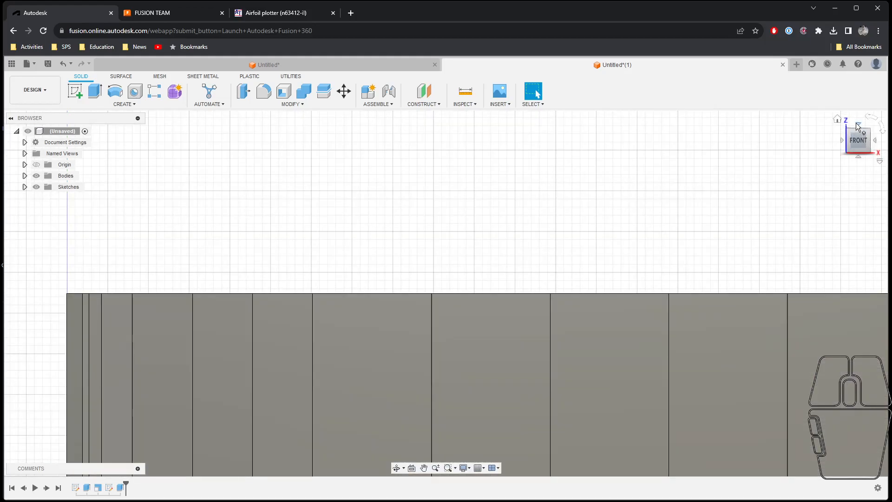
{"action": "left_click", "coordinate": [858, 125]}
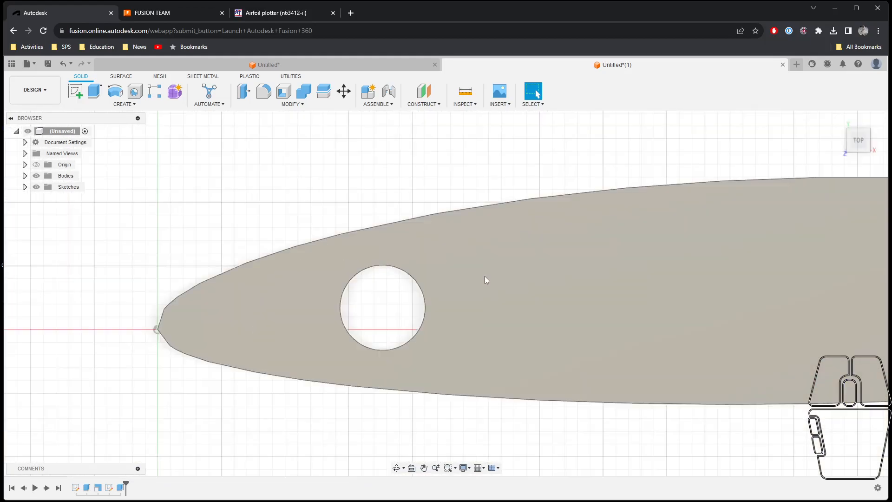
{"action": "scroll", "coordinate": [484, 276], "scroll_direction": "down", "scroll_amount": 3}
{"action": "scroll", "coordinate": [677, 395], "scroll_direction": "down", "scroll_amount": 2}
{"action": "middle_click_drag", "start_coordinate": [669, 391], "coordinate": [402, 361]}
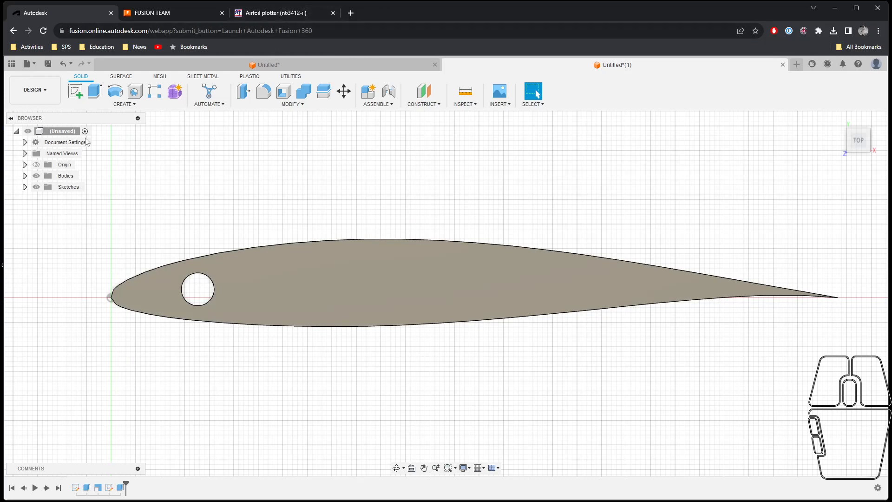
{"action": "left_click", "coordinate": [74, 90]}
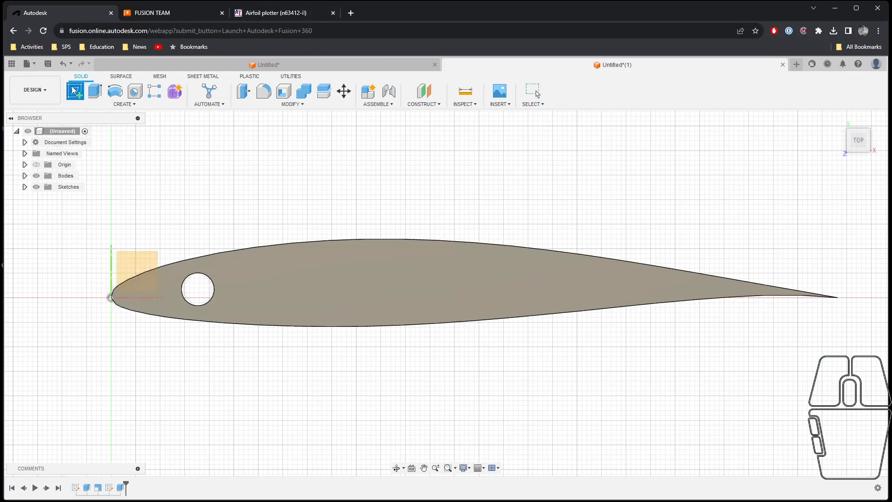
{"action": "left_click", "coordinate": [334, 272]}
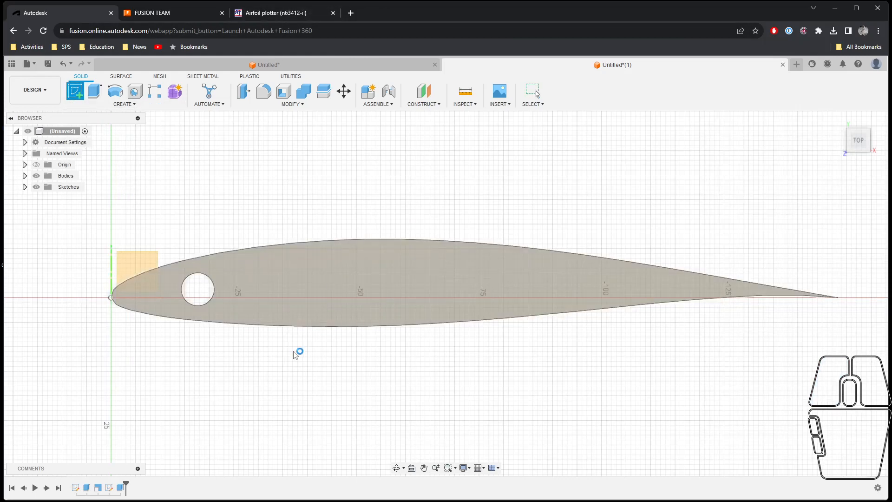
{"action": "middle_click_drag", "start_coordinate": [463, 362], "coordinate": [311, 346]}
{"action": "middle_click_drag", "start_coordinate": [446, 357], "coordinate": [364, 376]}
Step: Place a text frame on the airfoil face between the hole and the trailing edge, and enter the maker's surname
{"action": "left_click", "coordinate": [122, 104]}
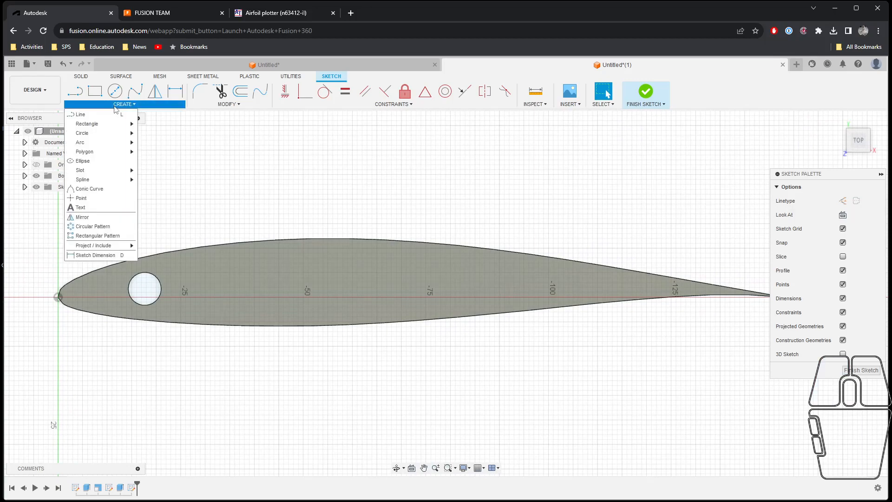
{"action": "left_click", "coordinate": [85, 214]}
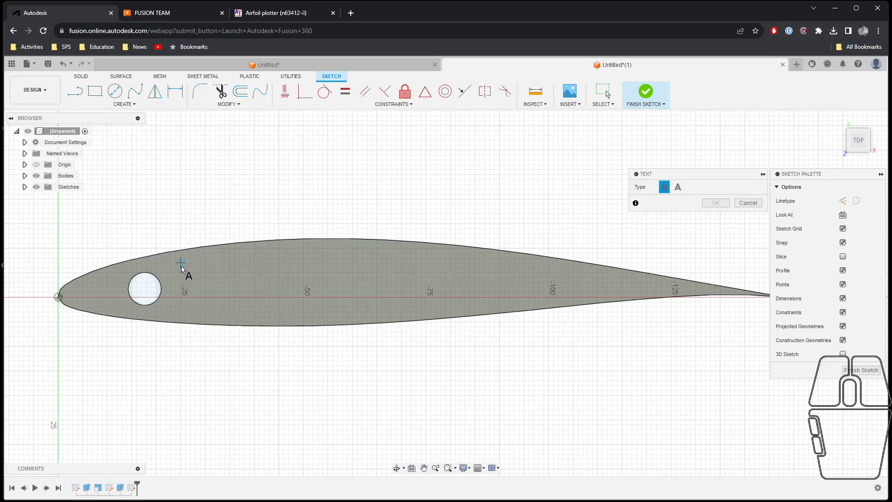
{"action": "left_click_drag", "start_coordinate": [171, 258], "coordinate": [559, 314]}
{"action": "left_click", "coordinate": [554, 307]}
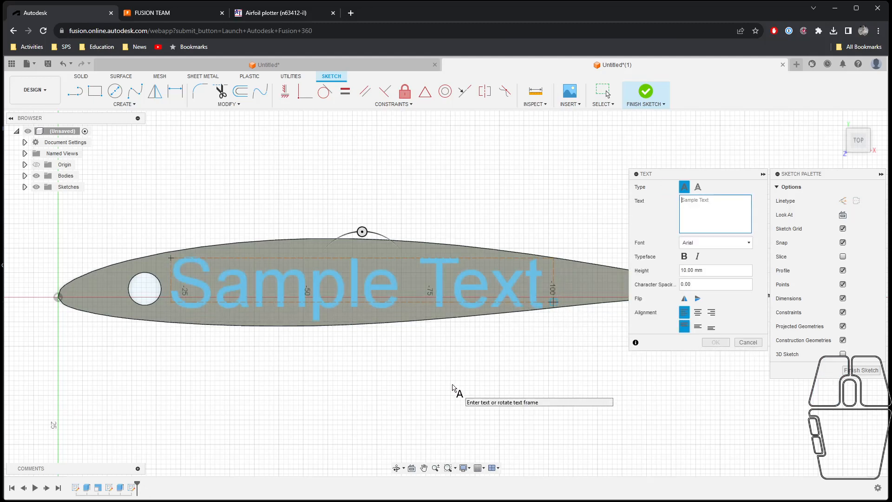
{"action": "type", "text": "Lowe"}
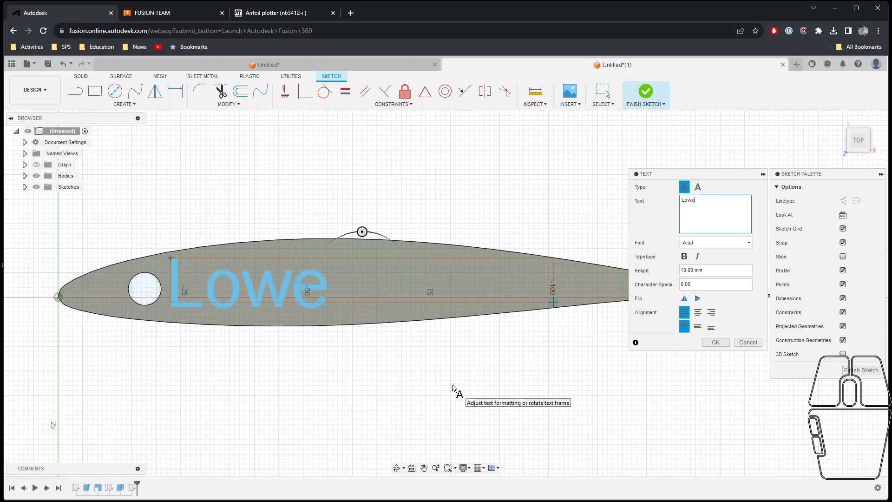
Step: Set the sketch text's height to 7 mm
{"action": "left_click", "coordinate": [718, 269]}
{"action": "double_click", "coordinate": [714, 267]}
{"action": "left_click_drag", "start_coordinate": [713, 268], "coordinate": [681, 270]}
{"action": "type", "text": "7"}
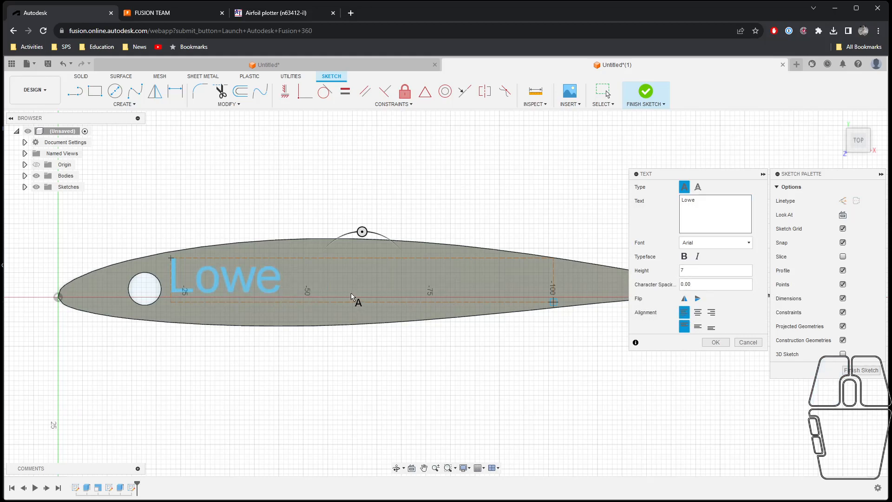
{"action": "left_click", "coordinate": [701, 196]}
{"action": "type", "text": "N"}
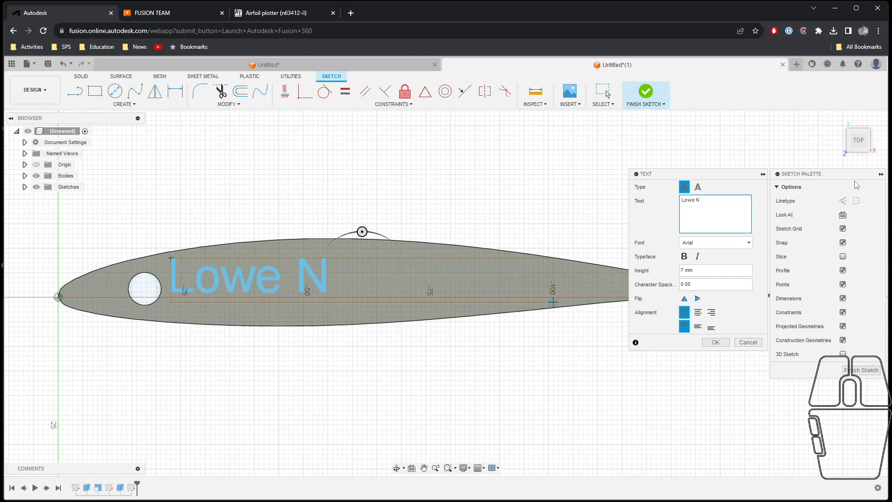
{"action": "type", "text": "63412"}
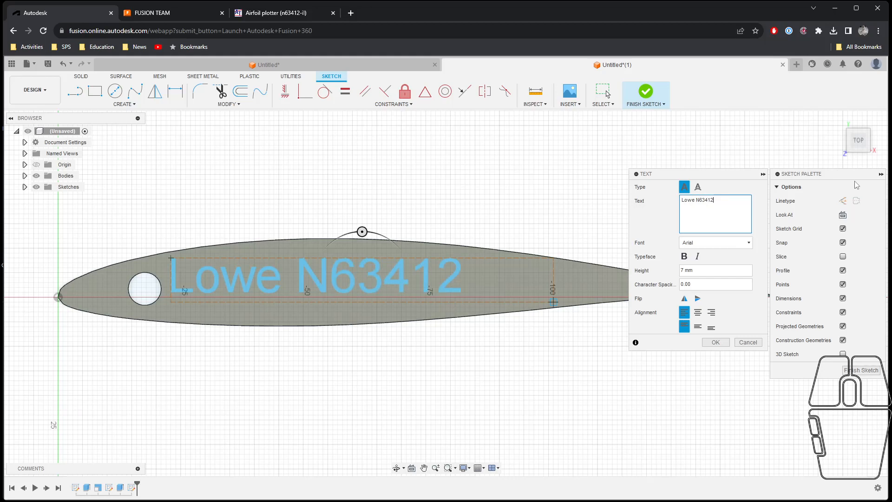
{"action": "left_click", "coordinate": [712, 344]}
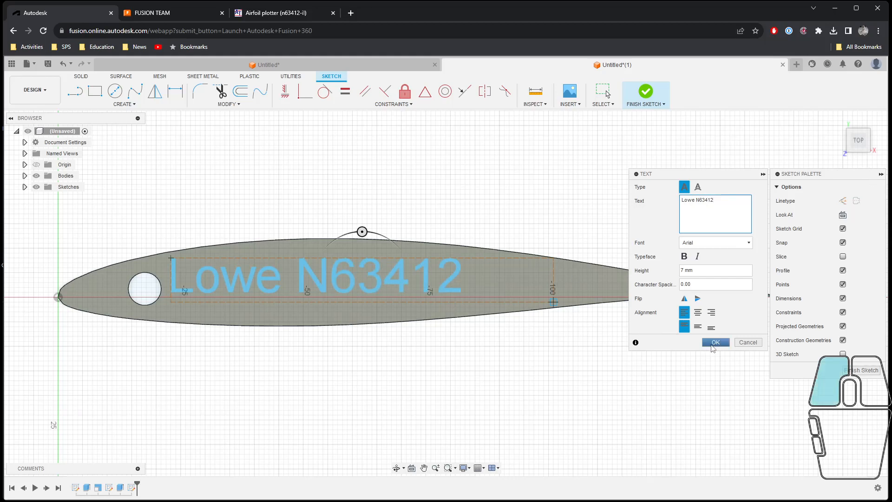
{"action": "left_click_drag", "start_coordinate": [334, 291], "coordinate": [359, 301]}
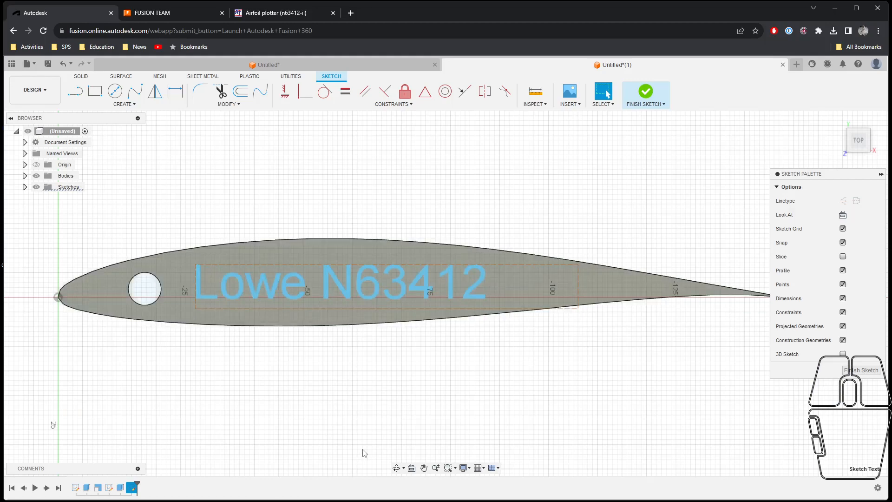
Step: Finish the sketch and cut the text into the airfoil face with an extrusion of -2 mm, checking the engraving from an angle
{"action": "left_click", "coordinate": [861, 370]}
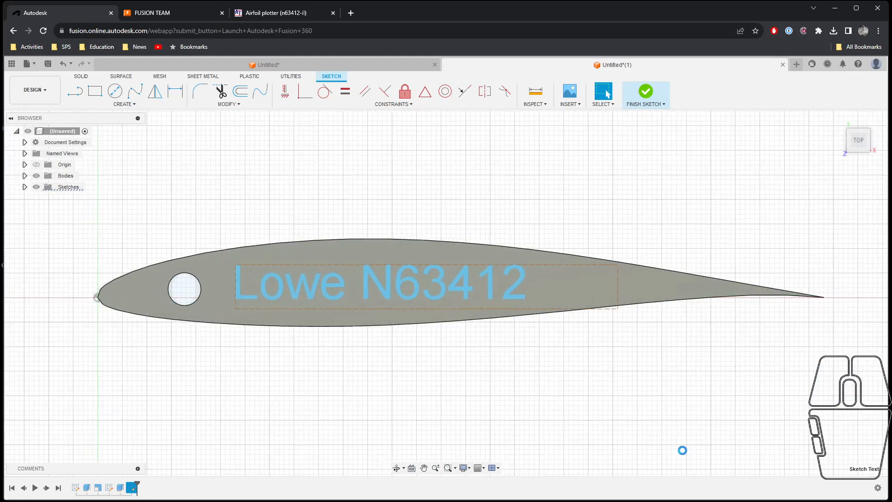
{"action": "left_click", "coordinate": [95, 91]}
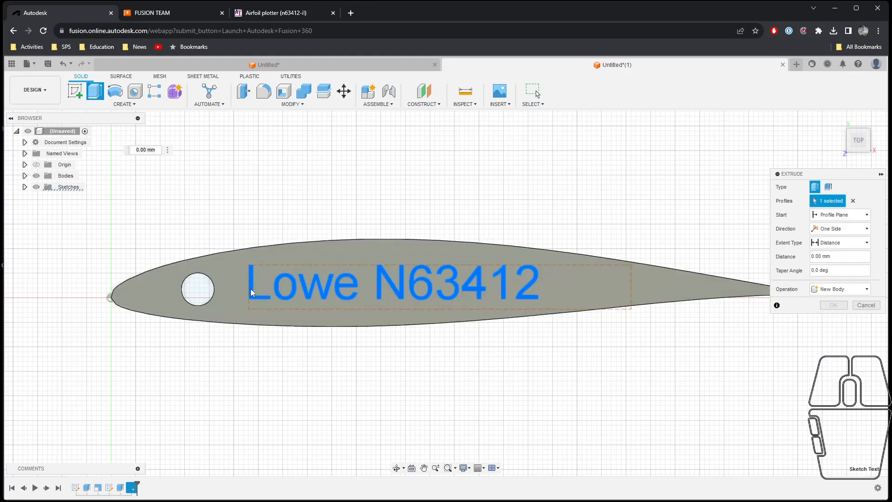
{"action": "left_click", "coordinate": [250, 289]}
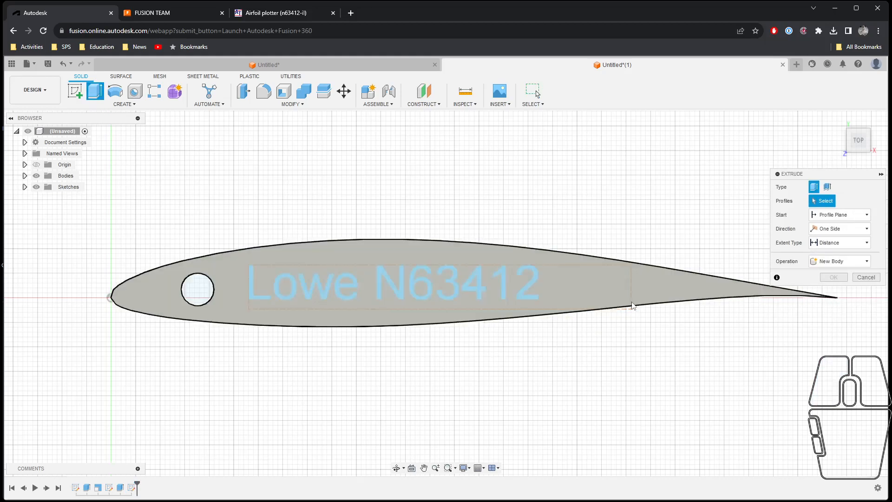
{"action": "left_click", "coordinate": [505, 296]}
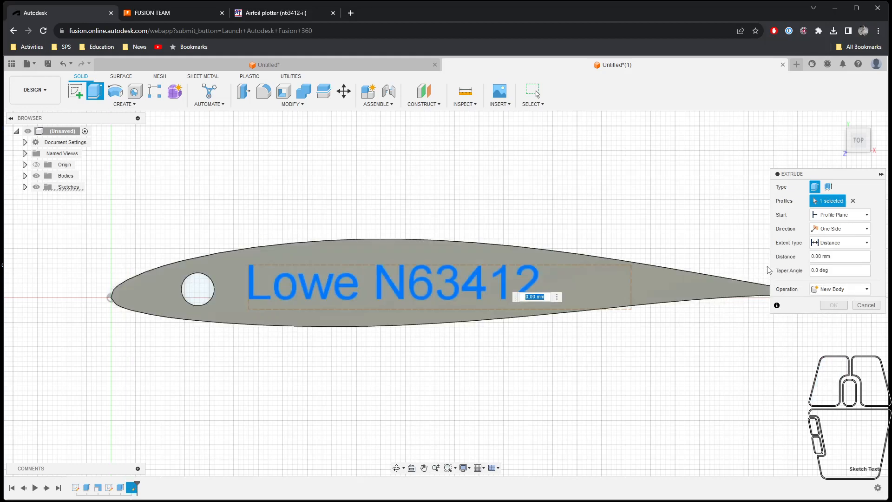
{"action": "left_click", "coordinate": [850, 255]}
{"action": "type", "text": "-2"}
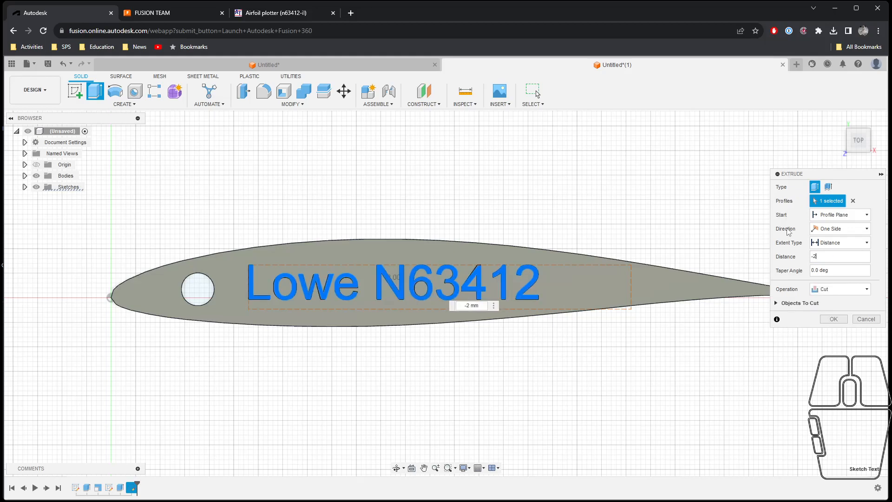
{"action": "left_click", "coordinate": [834, 320]}
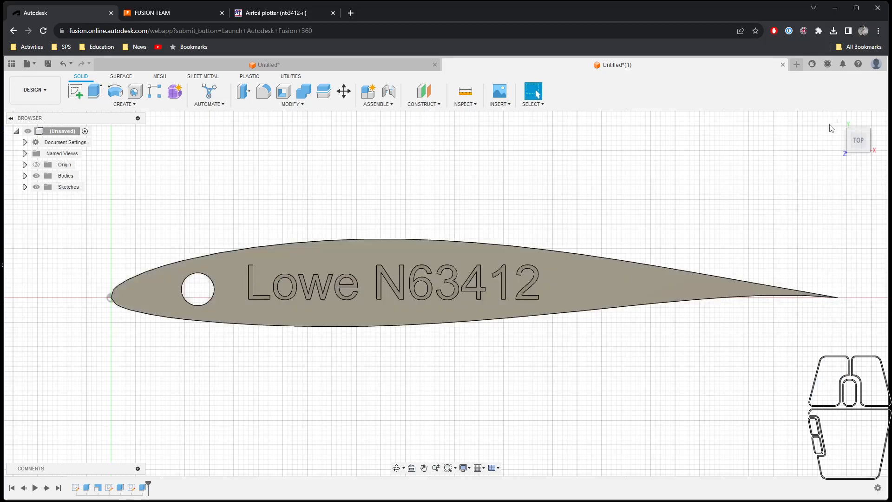
{"action": "left_click_drag", "start_coordinate": [855, 137], "coordinate": [854, 127]}
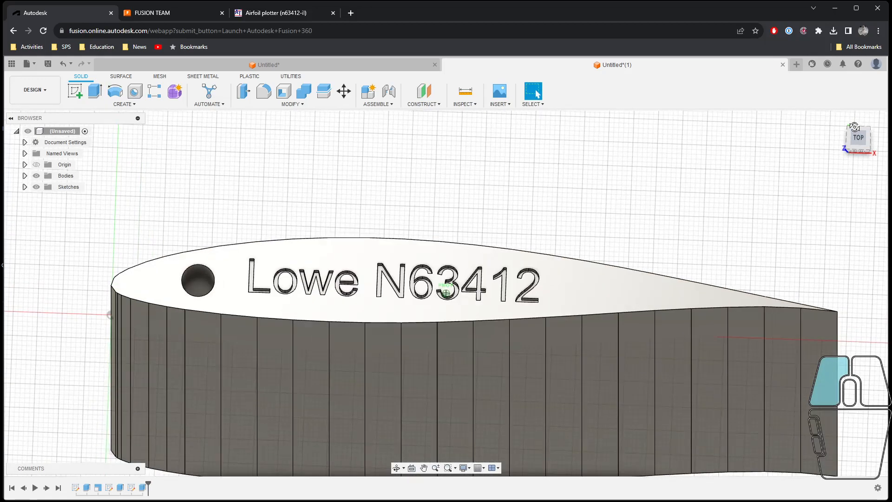
{"action": "left_click", "coordinate": [858, 137]}
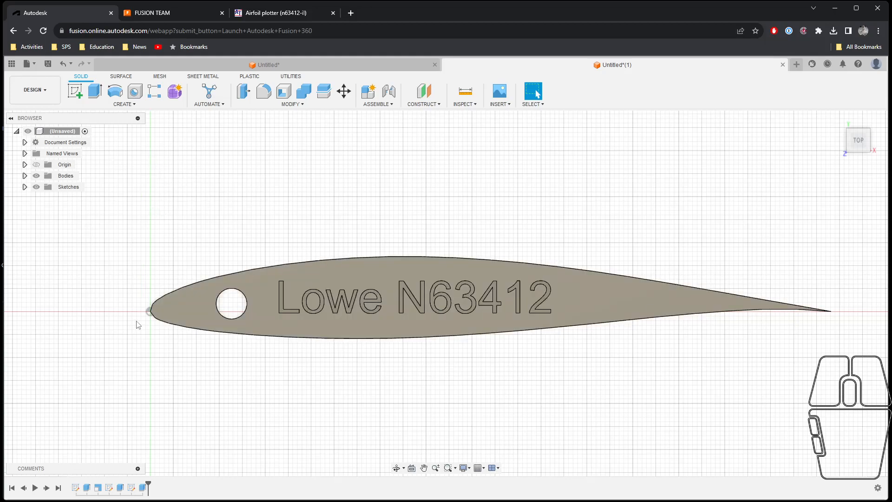
Step: Save the design as Wing Profile in the Admin Project
{"action": "left_click", "coordinate": [33, 65]}
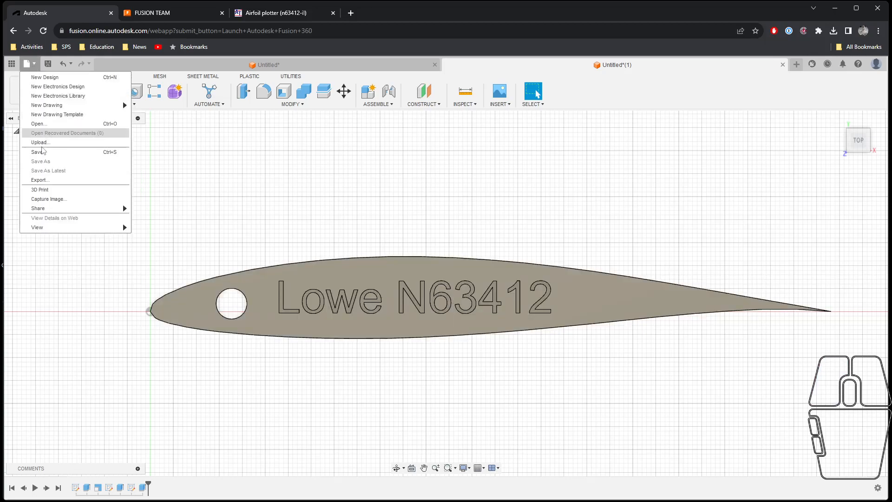
{"action": "left_click", "coordinate": [38, 151]}
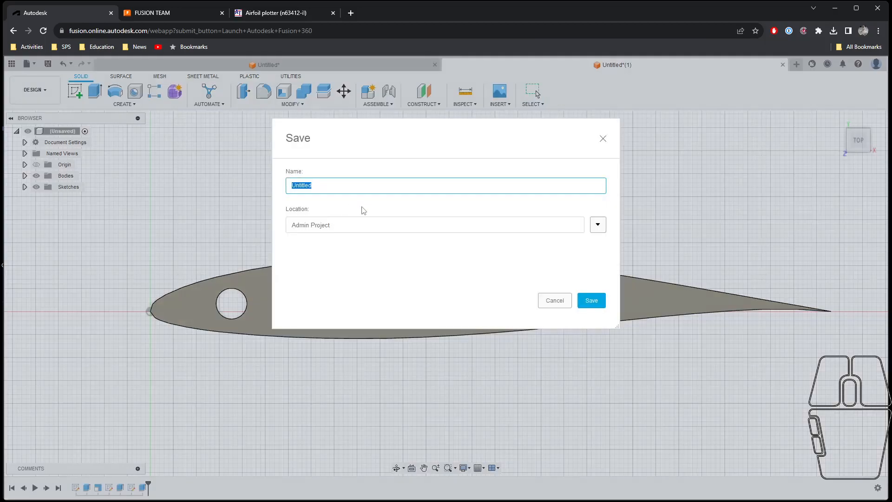
{"action": "type", "text": "Win"}
{"action": "left_click", "coordinate": [582, 305]}
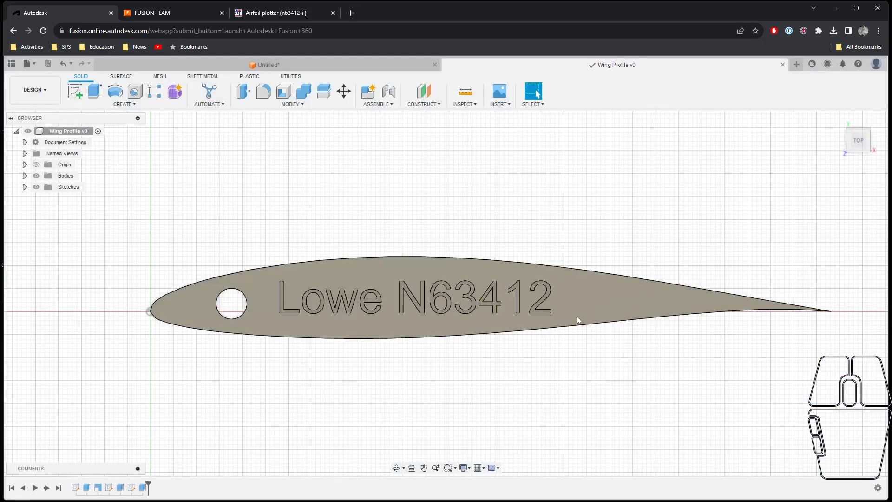
Step: Set up a 3D print export of the airfoil body in STL (Binary) format with High refinement
{"action": "left_click", "coordinate": [28, 64]}
{"action": "left_click", "coordinate": [41, 189]}
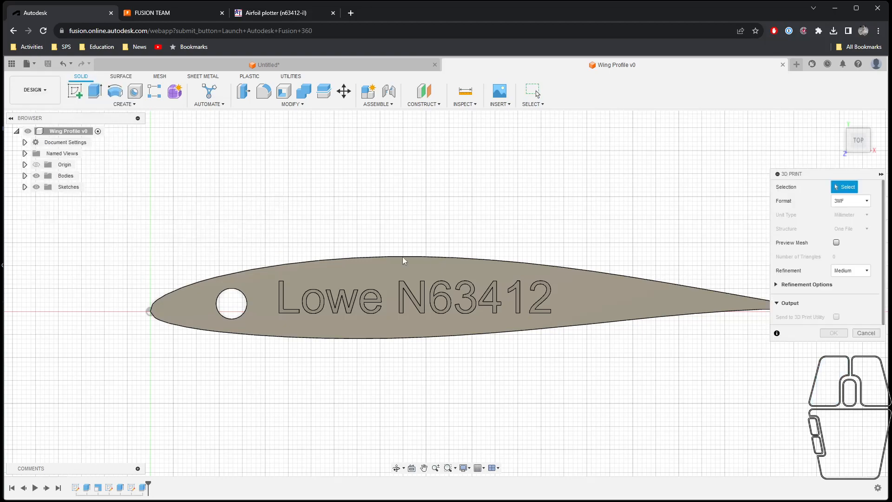
{"action": "left_click", "coordinate": [595, 298]}
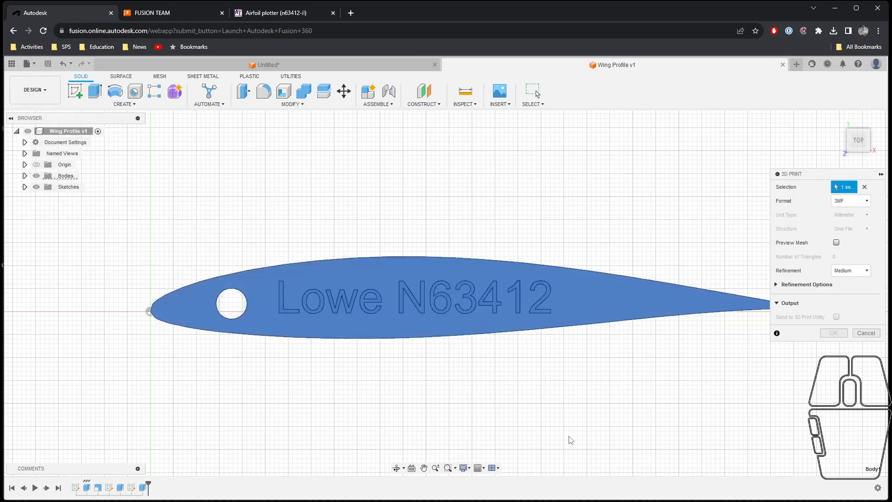
{"action": "left_click", "coordinate": [859, 201]}
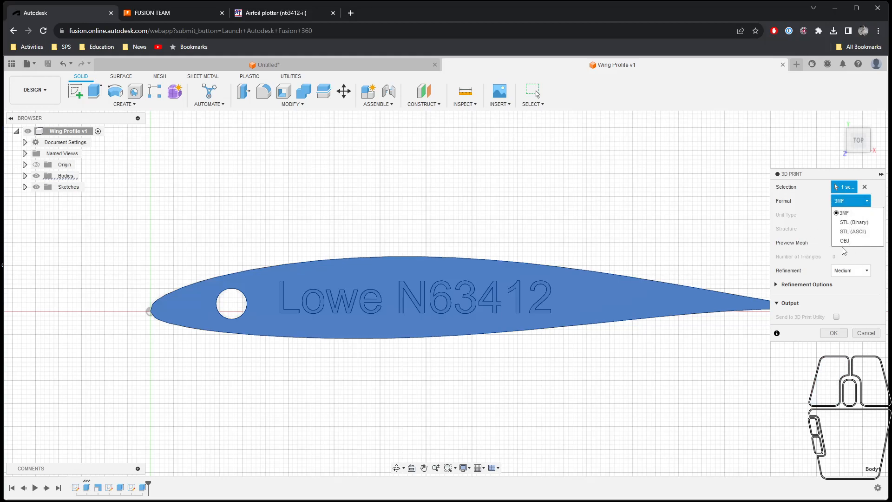
{"action": "left_click", "coordinate": [852, 223]}
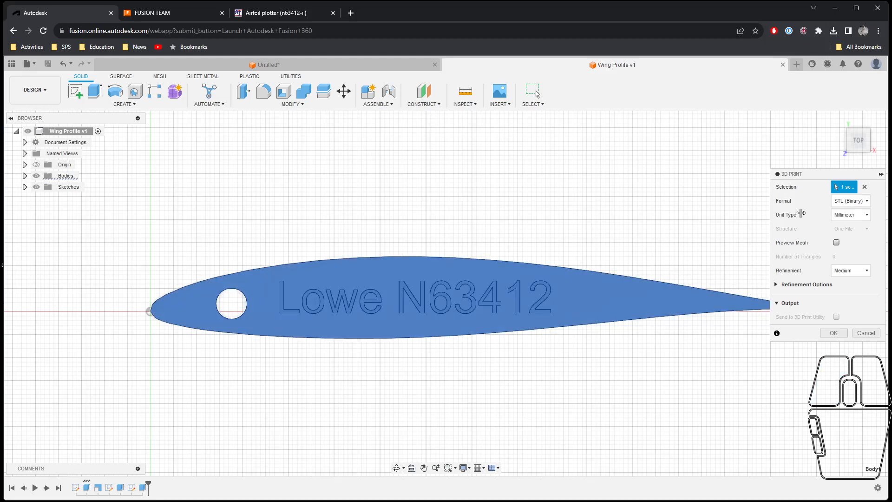
{"action": "left_click", "coordinate": [852, 271]}
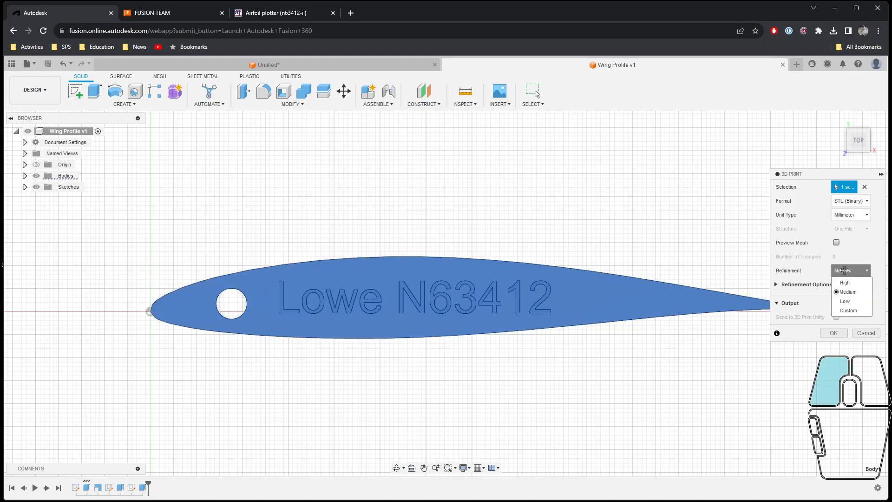
{"action": "left_click", "coordinate": [845, 283]}
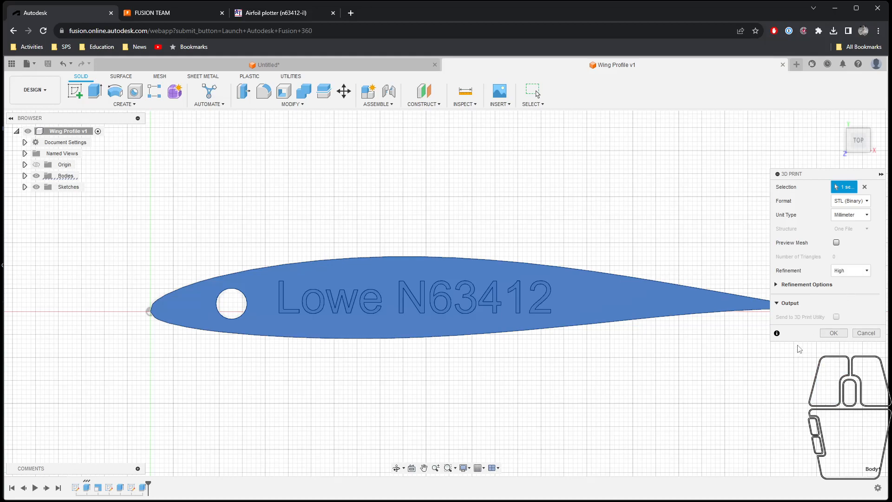
Step: Save the exported STL as Wing Profile 3D Print in the Admin Project
{"action": "left_click", "coordinate": [834, 333]}
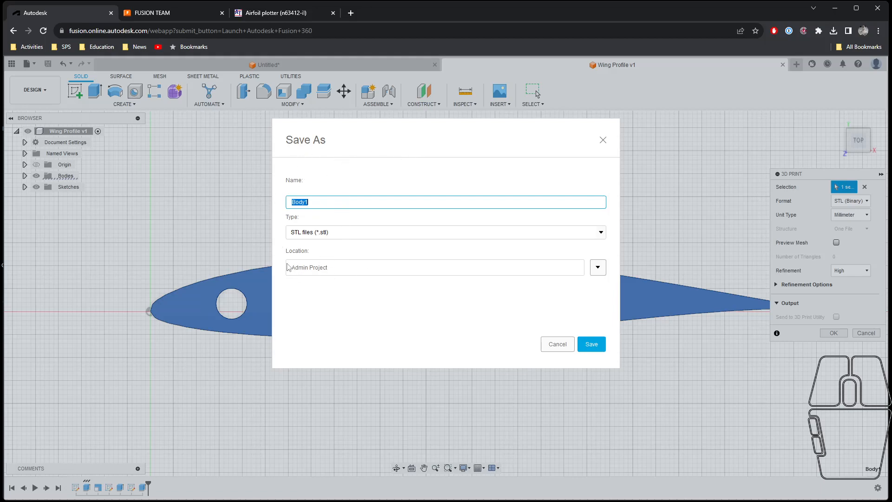
{"action": "type", "text": "Wing Profile 3D Print"}
{"action": "left_click", "coordinate": [591, 344]}
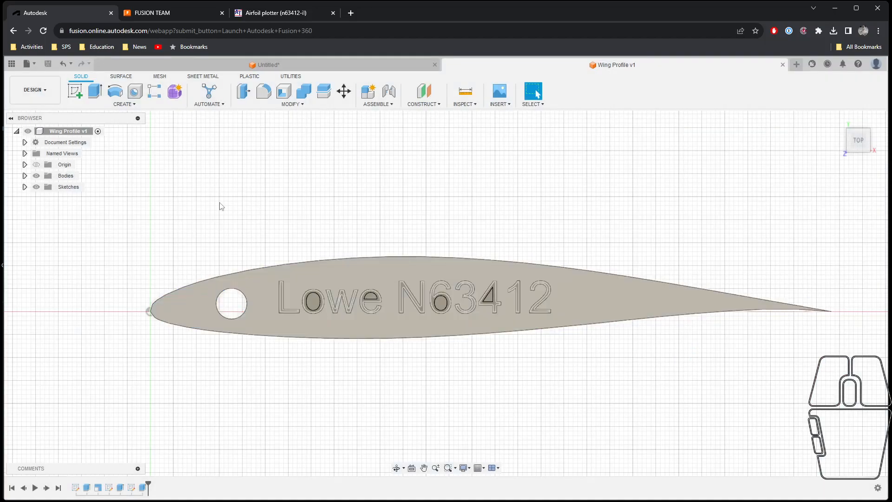
Step: Switch to Fusion Team, refresh the Admin Project, start downloading Wing Profile 3D Print.stl, cancel the save, and return to the design
{"action": "left_click", "coordinate": [166, 9]}
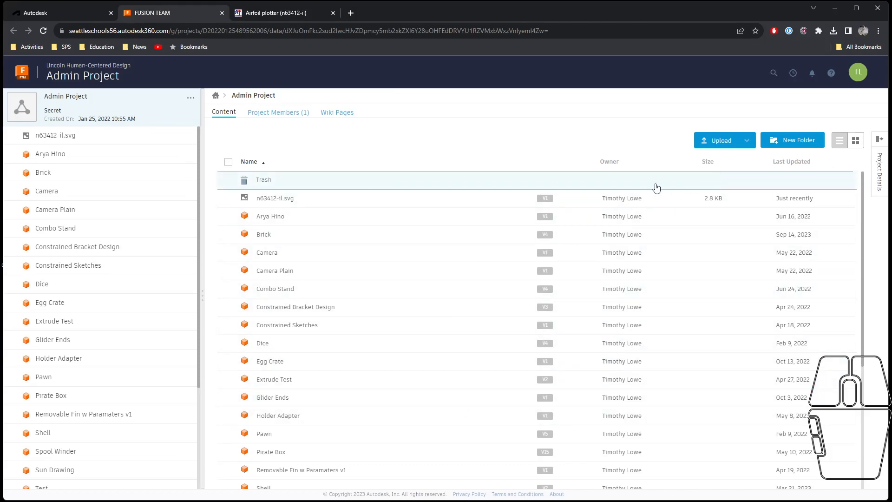
{"action": "left_click", "coordinate": [44, 31]}
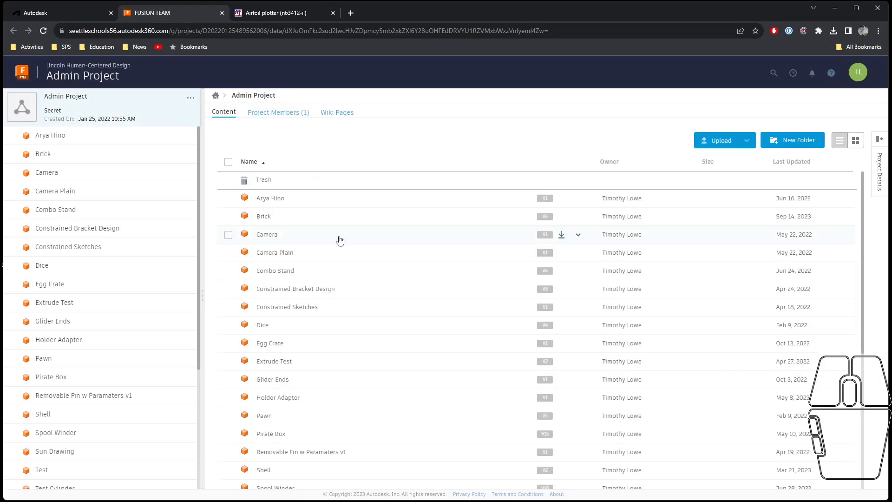
{"action": "scroll", "coordinate": [376, 297], "scroll_direction": "down", "scroll_amount": 5}
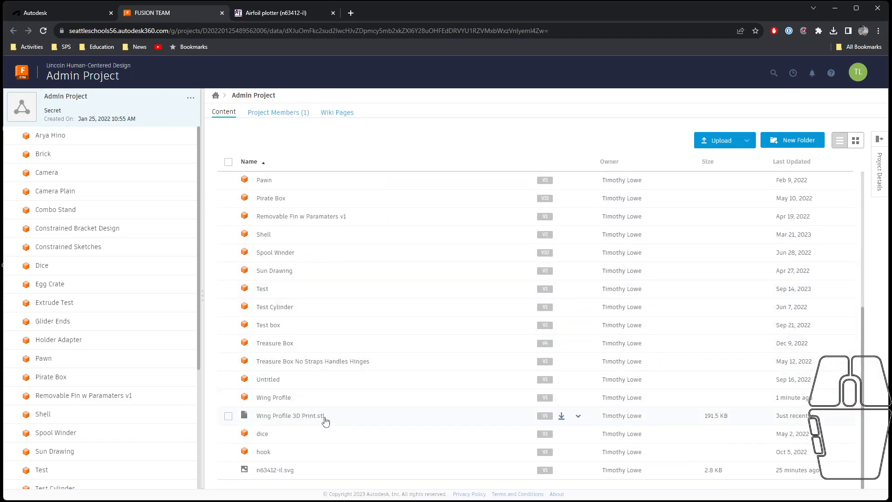
{"action": "left_click", "coordinate": [561, 417]}
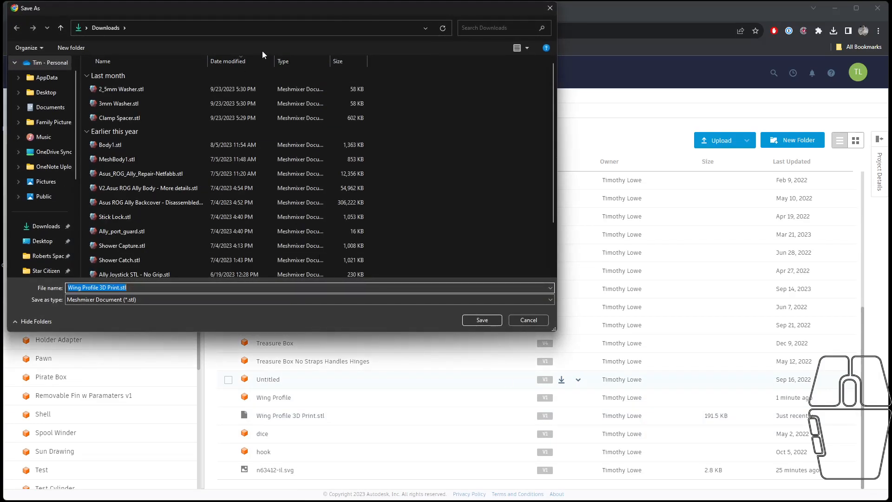
{"action": "left_click", "coordinate": [528, 320]}
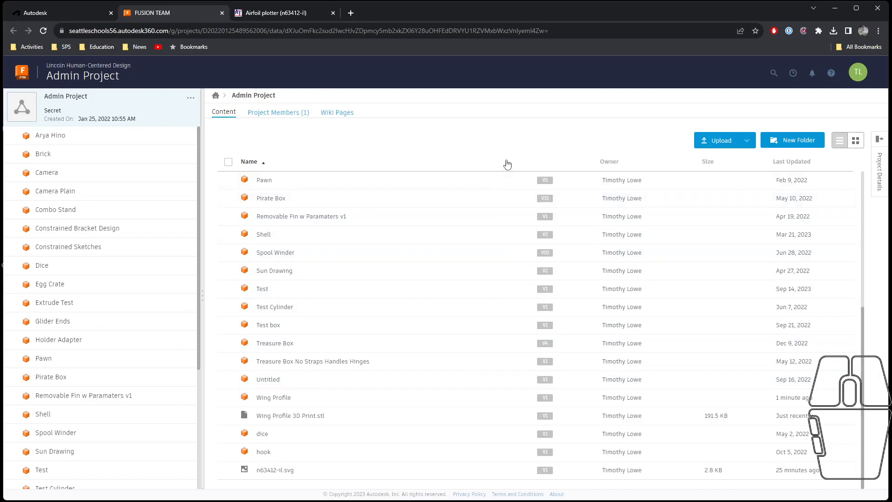
{"action": "left_click", "coordinate": [77, 15]}
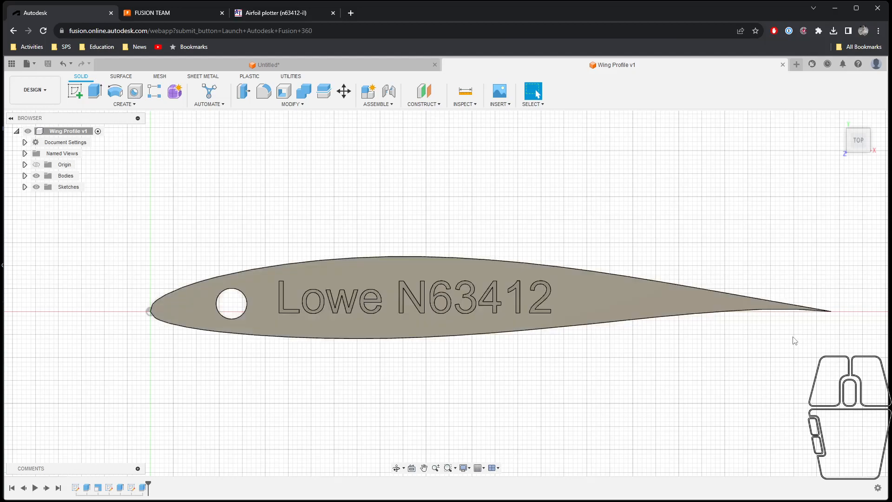